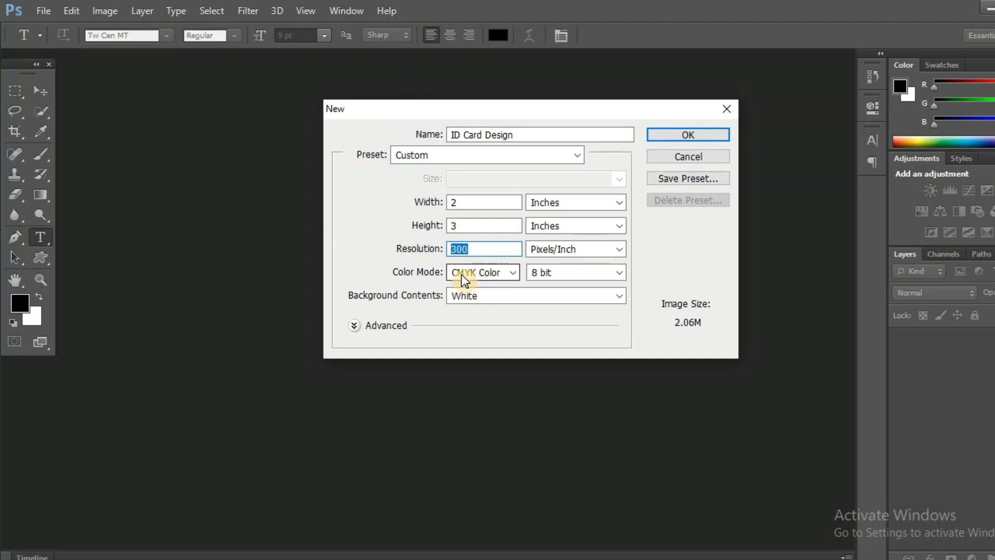
- Create the 2 × 3 inch CMYK ID Card Design document and zoom in
click(576, 201)
click(577, 202)
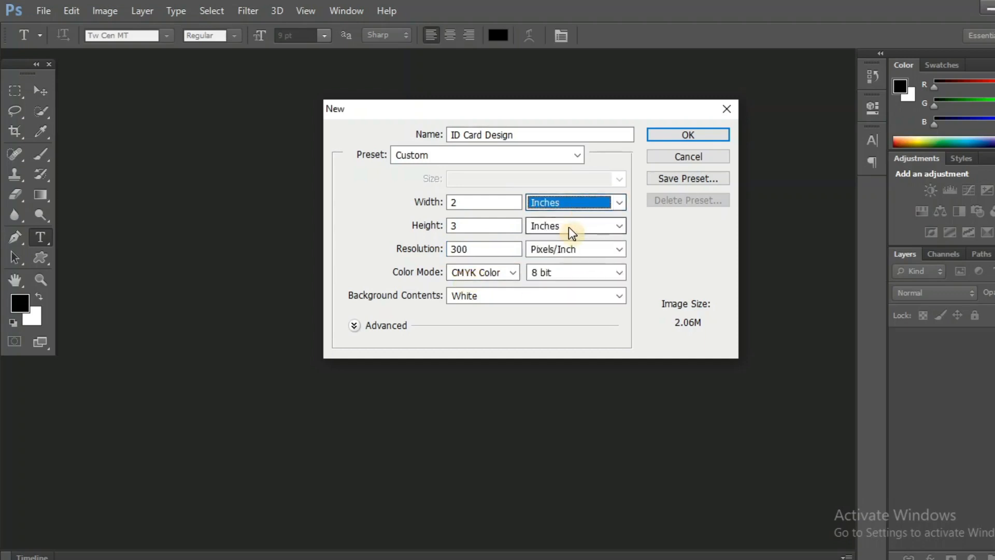
click(568, 226)
click(562, 220)
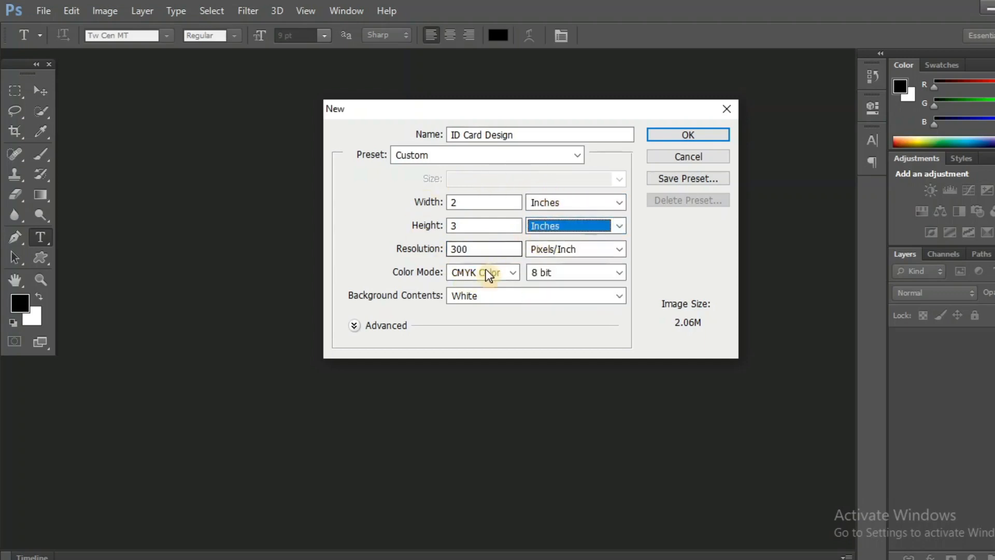
click(666, 136)
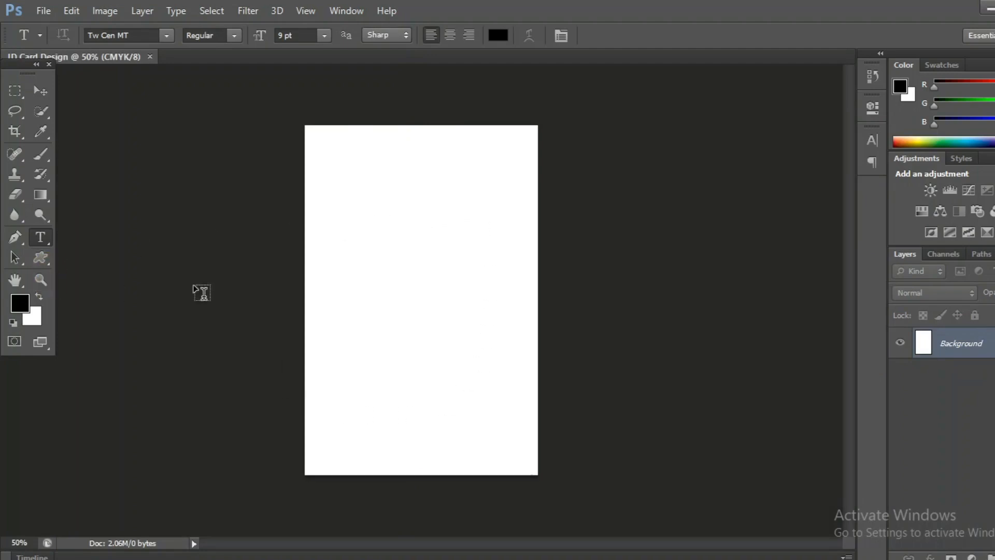
key(ctrl+plus)
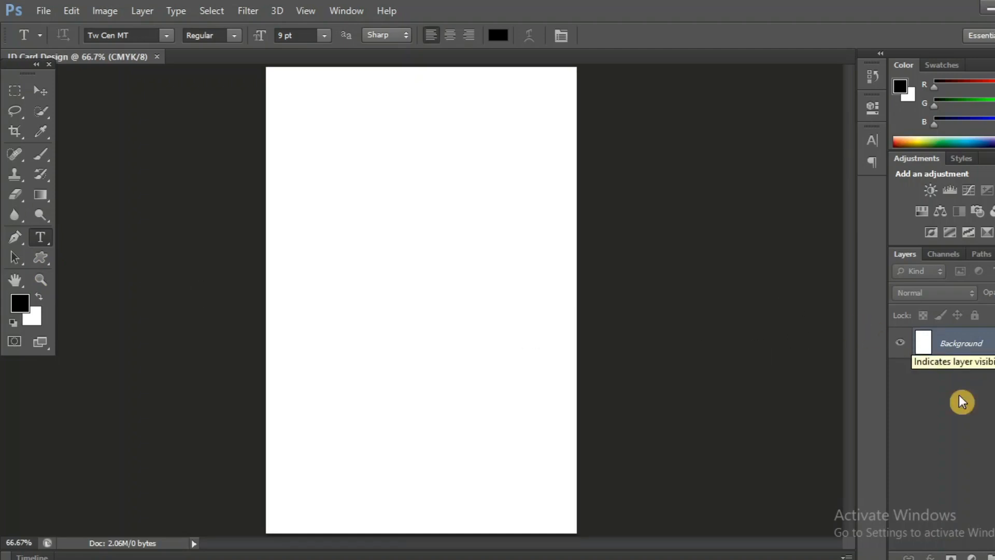
- Cover the card with a light grey (#e7ebeb) Solid Color fill layer
click(972, 557)
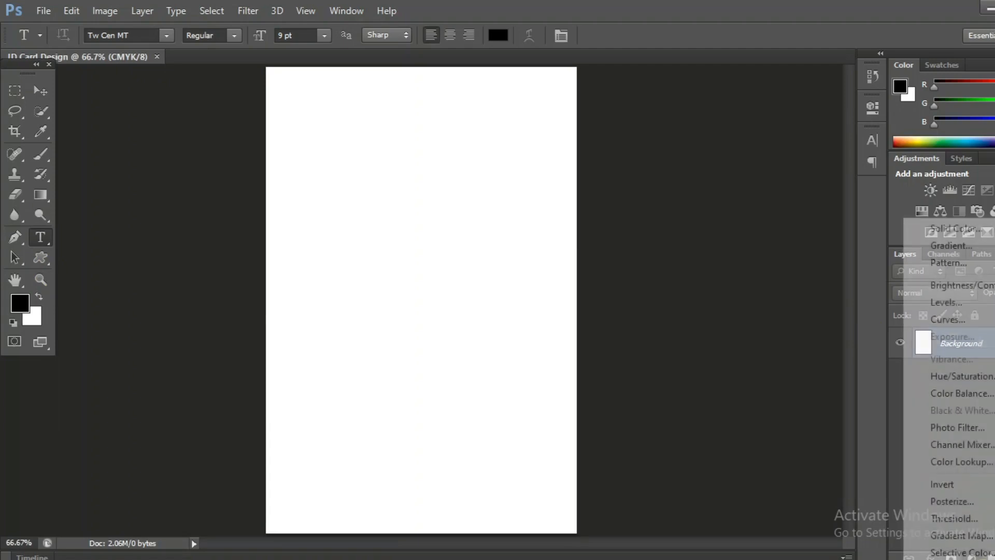
click(935, 229)
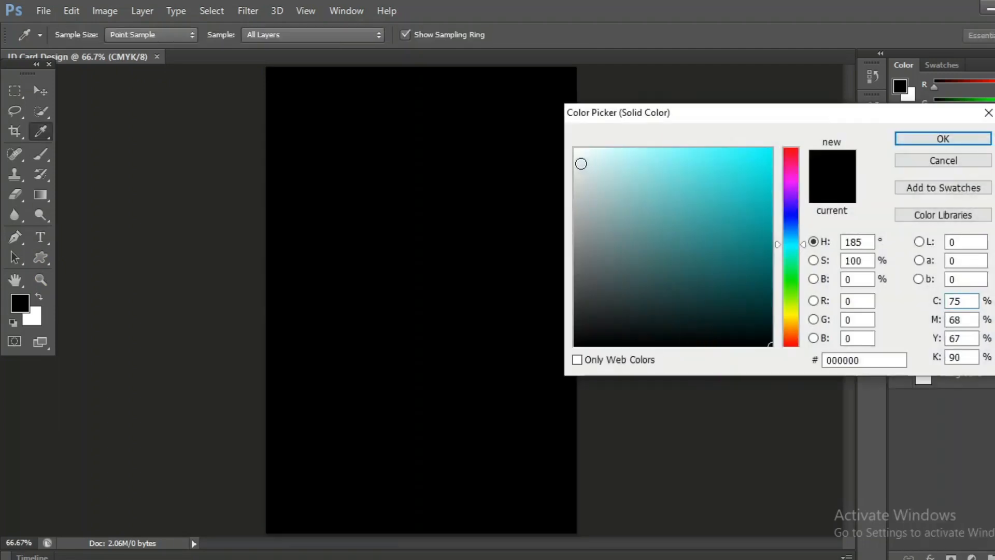
click(577, 164)
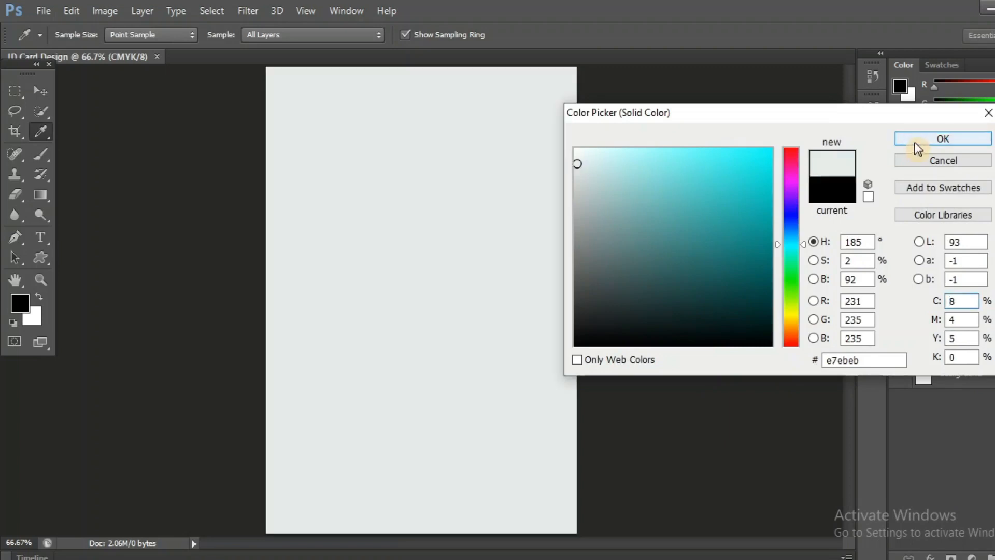
click(915, 141)
key(t)
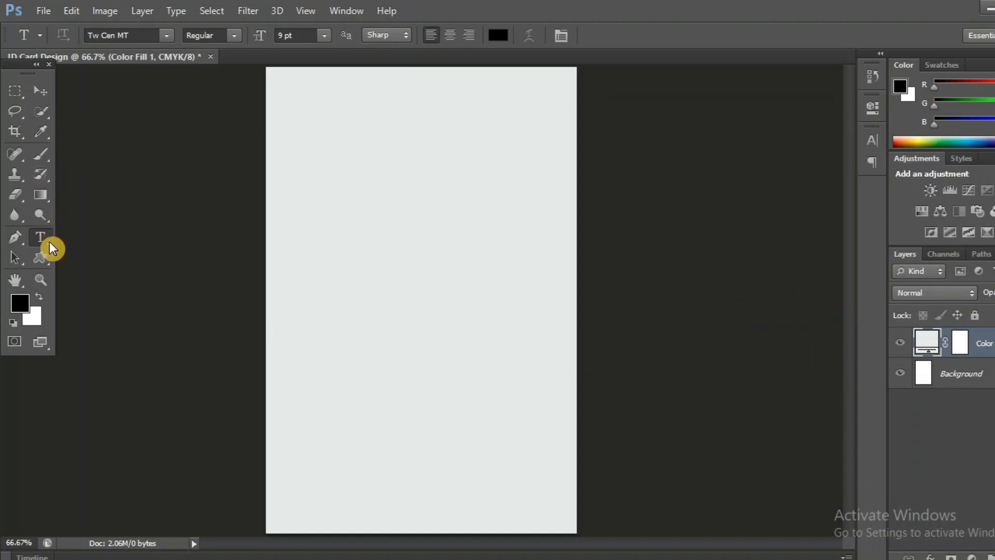
click(46, 265)
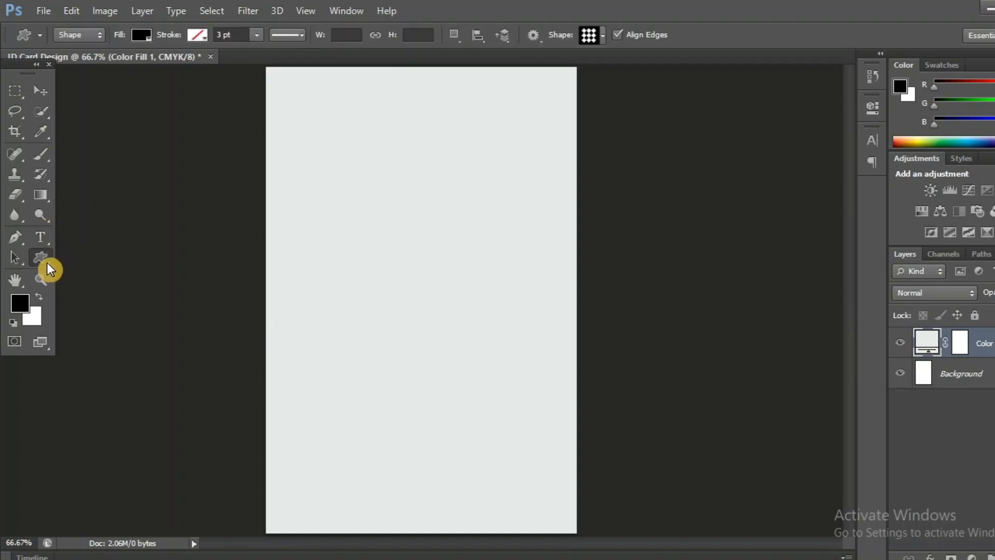
- Draw a large red 521 px circle and move it up to overhang the card's top edge
click(48, 262)
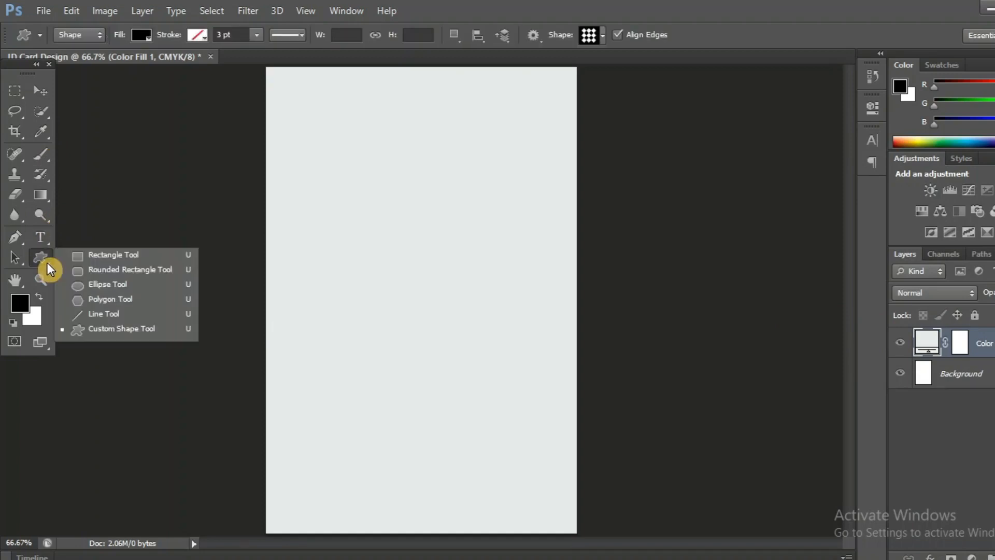
click(94, 286)
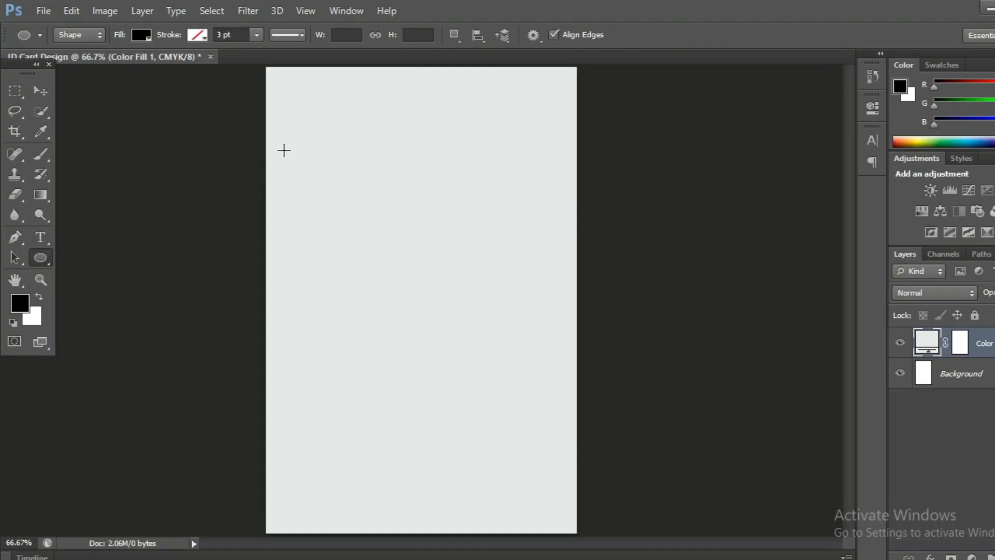
drag(284, 151, 610, 421)
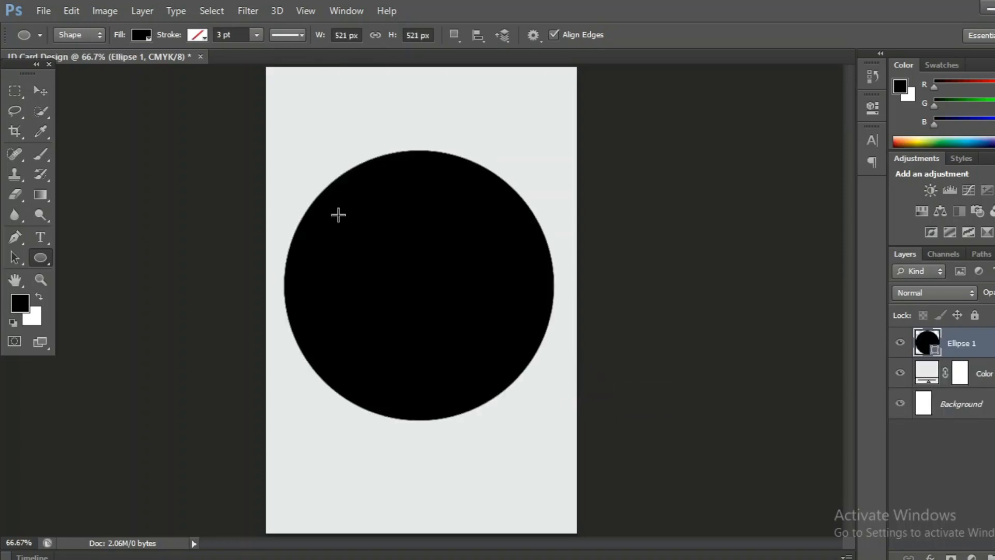
click(142, 35)
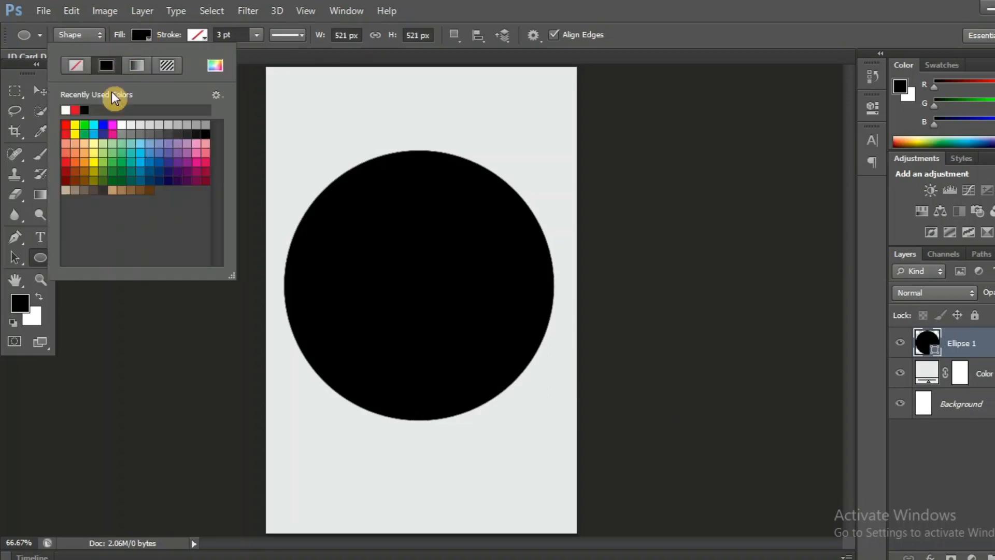
click(68, 130)
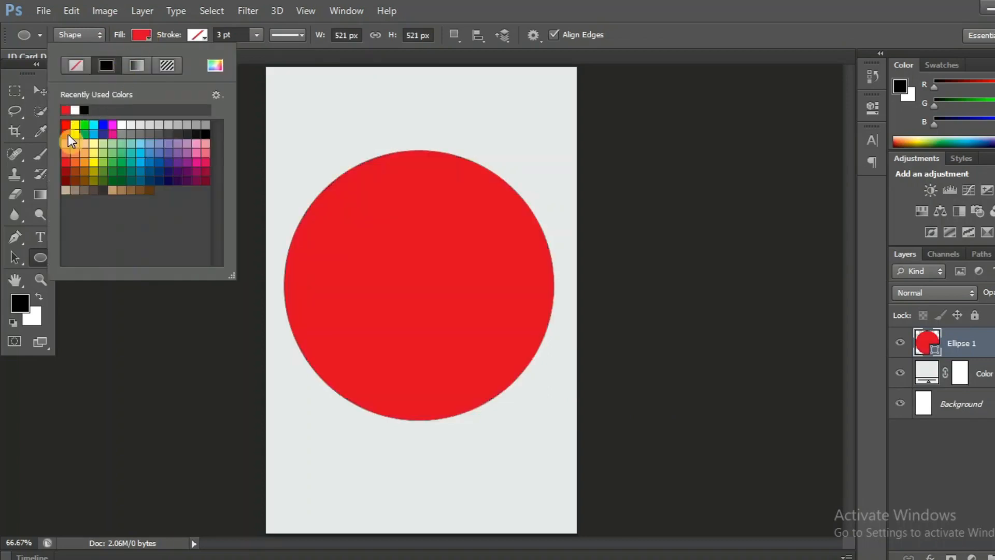
click(657, 11)
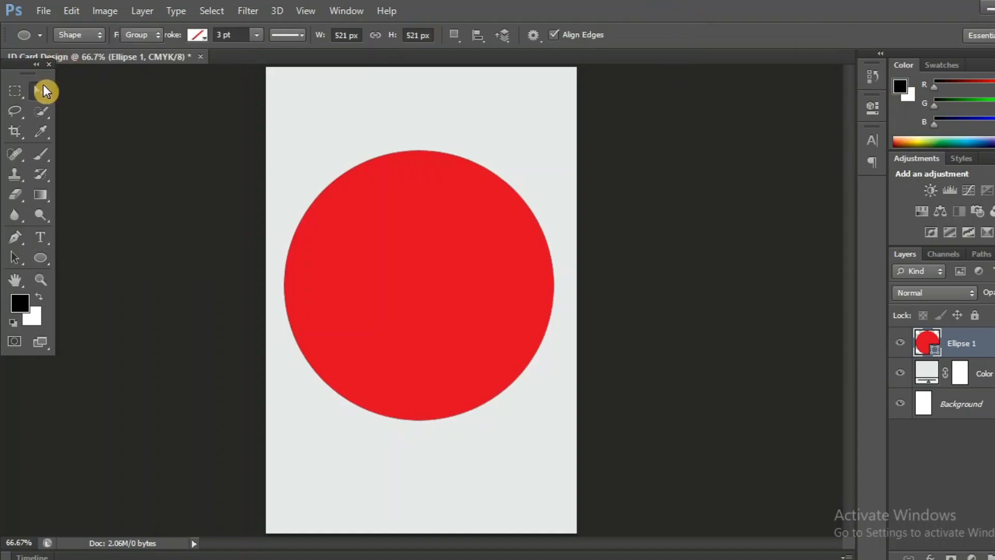
click(41, 91)
drag(455, 366, 456, 130)
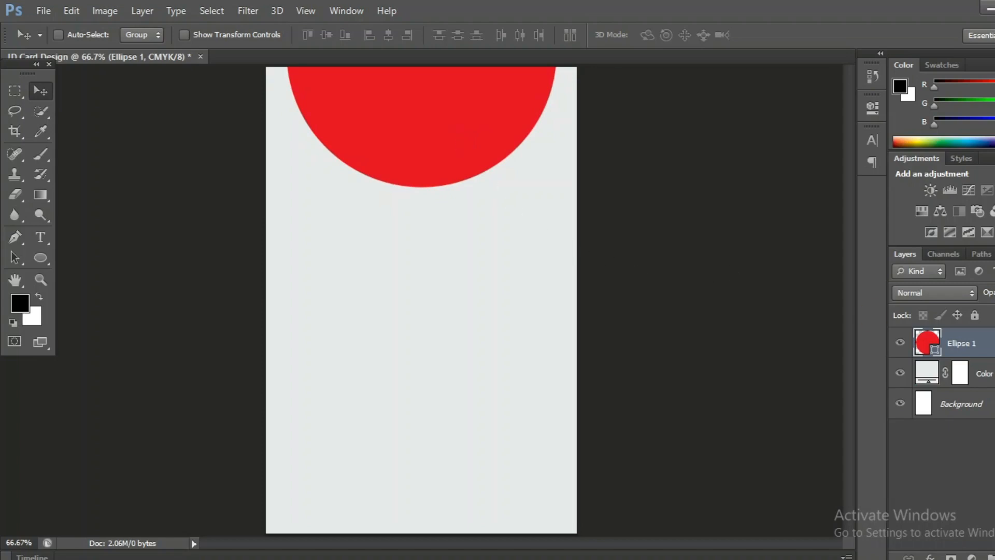
- Duplicate Ellipse 1, recolour the copy dark red #961015, nudge it down and place it beneath
drag(927, 343, 951, 556)
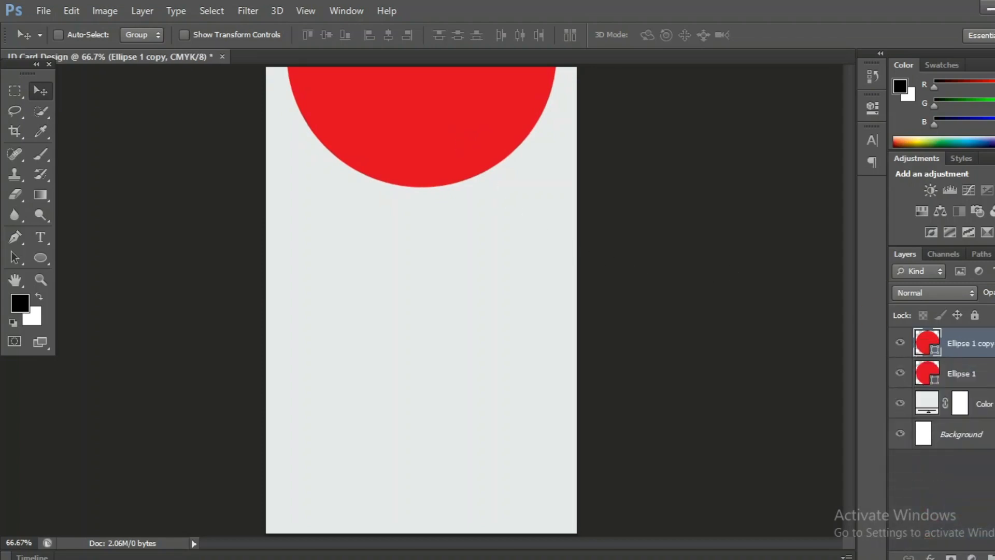
double_click(928, 347)
click(751, 230)
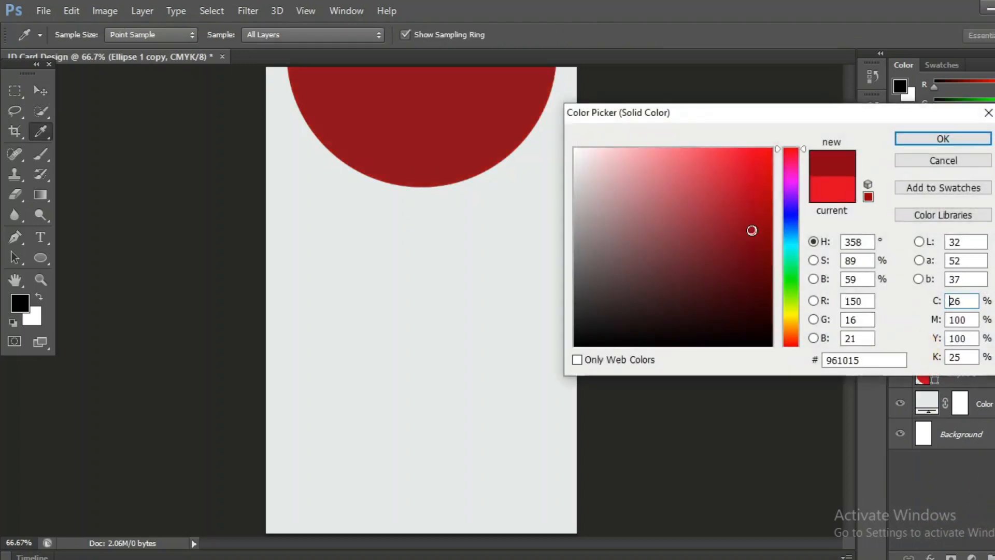
key(v)
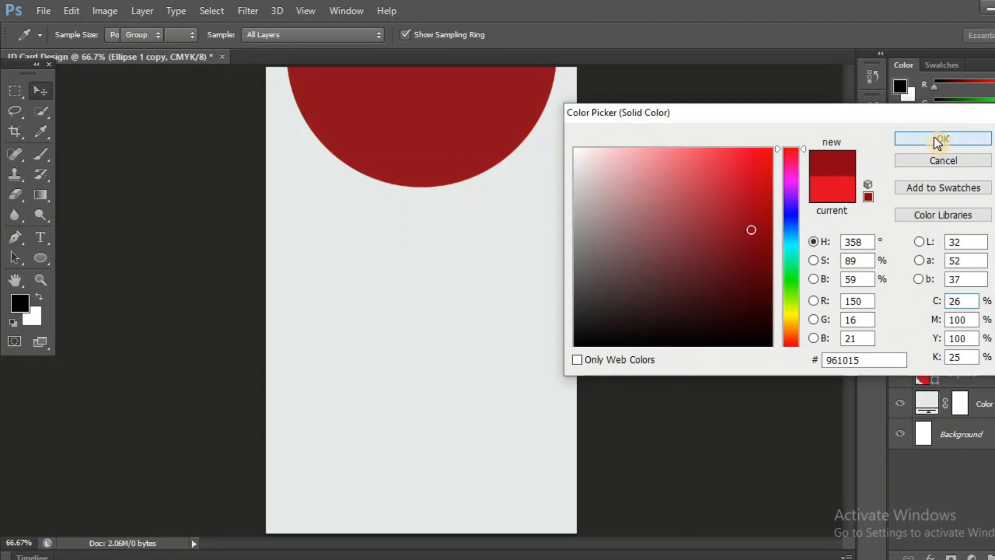
click(934, 138)
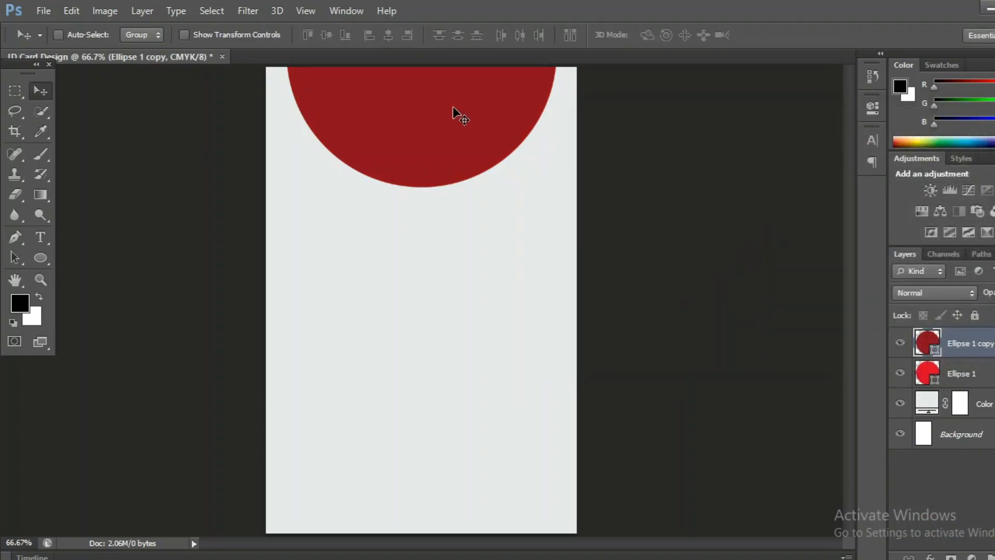
drag(452, 107, 453, 117)
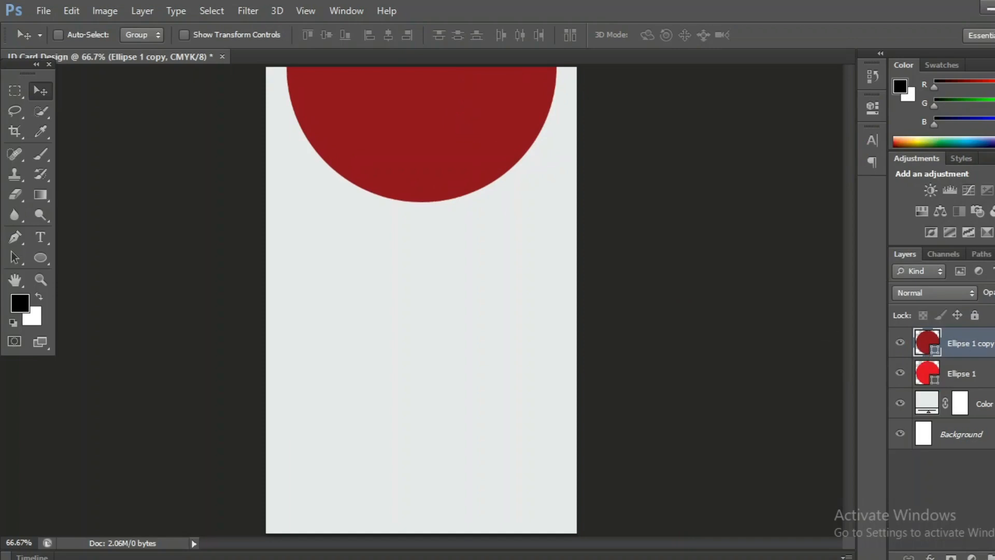
drag(991, 353, 991, 373)
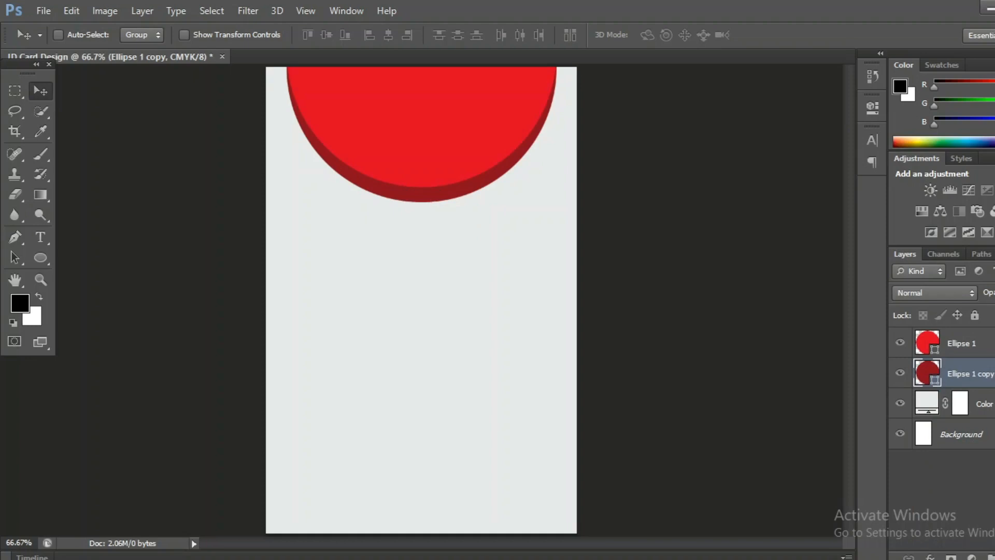
click(990, 343)
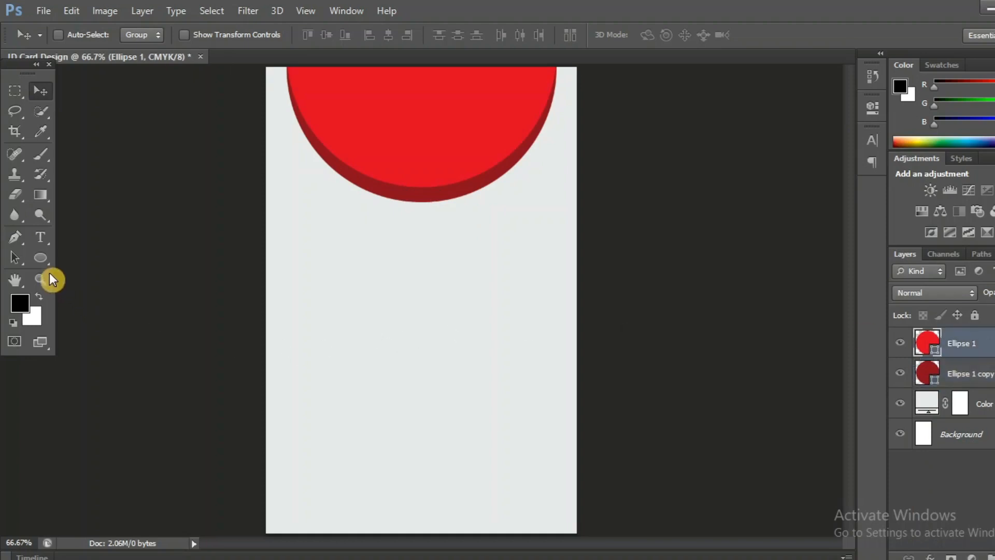
- Draw a red bar across the card bottom with a dark red copy peeking above it
drag(43, 257, 73, 260)
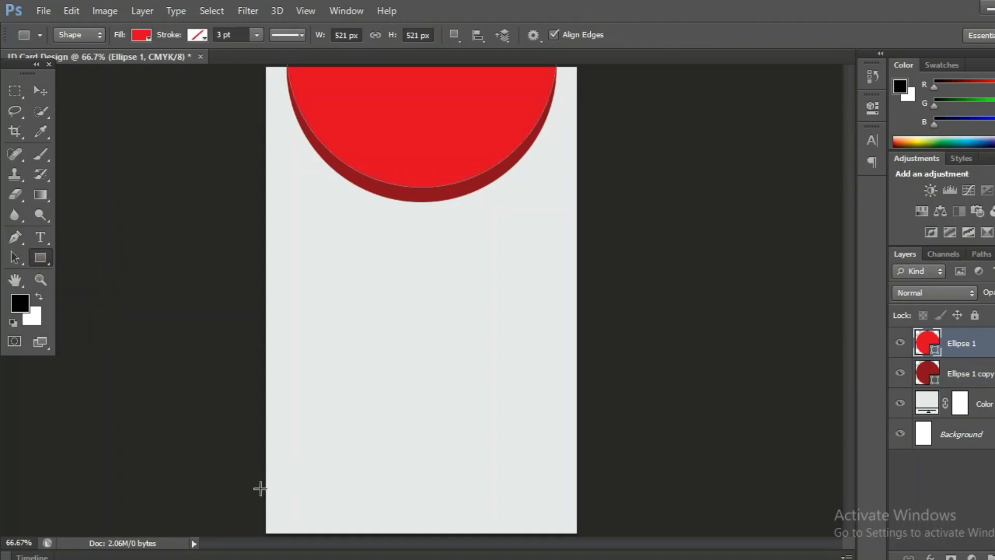
drag(260, 489, 587, 540)
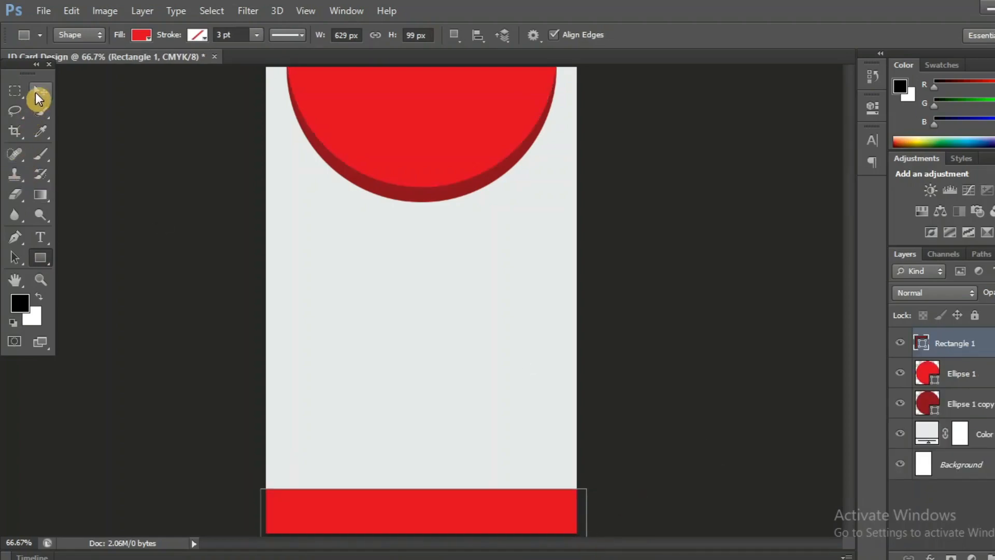
click(36, 91)
drag(964, 344, 965, 556)
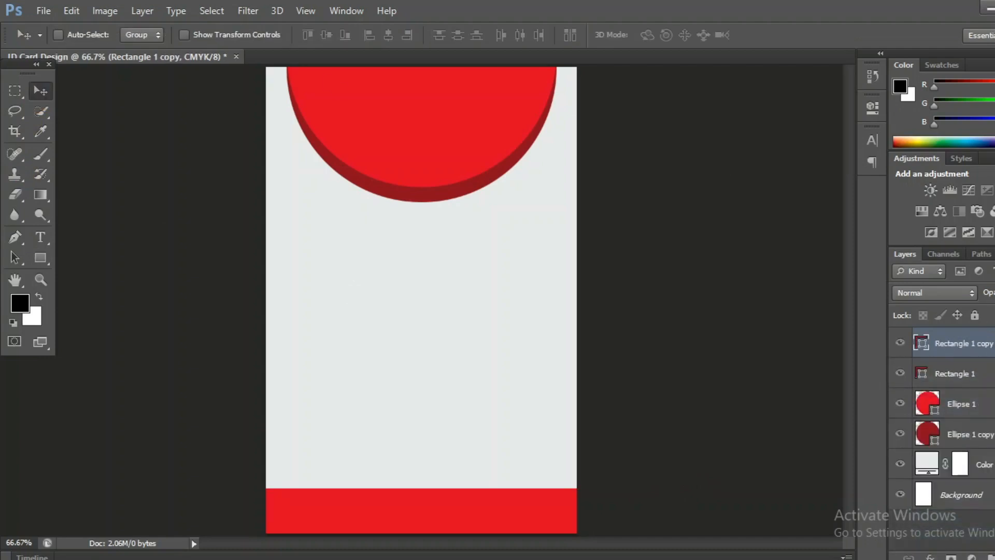
double_click(924, 343)
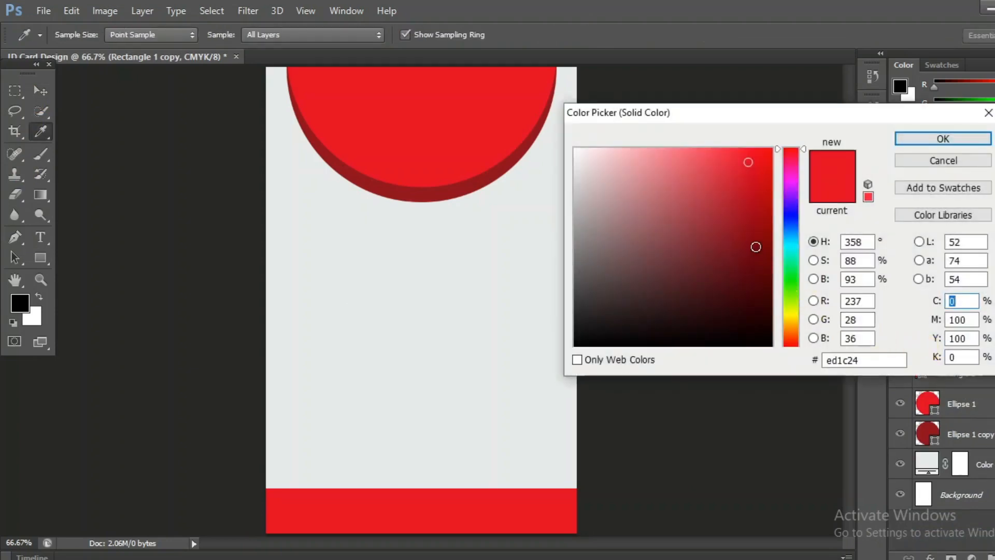
click(481, 181)
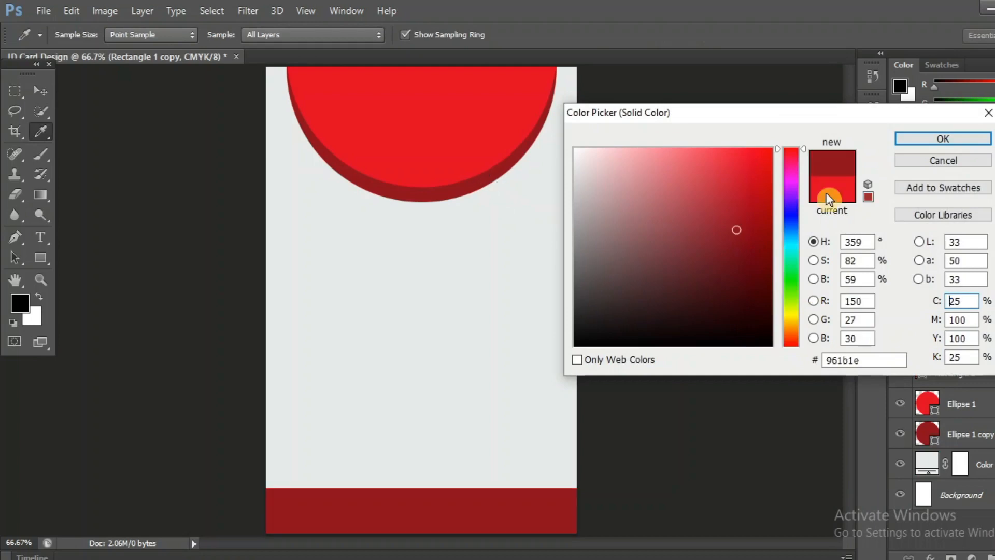
click(941, 137)
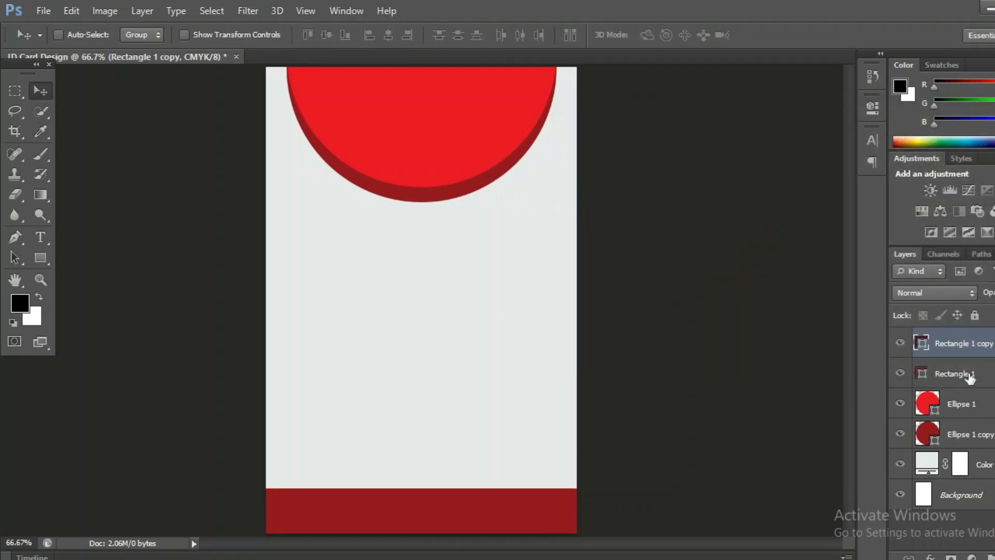
drag(982, 351, 991, 390)
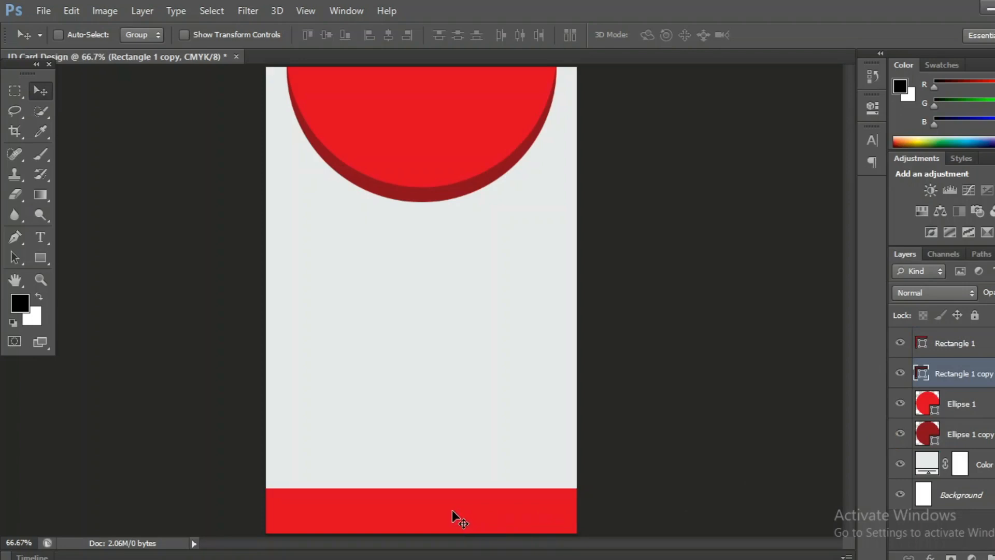
drag(452, 509, 452, 506)
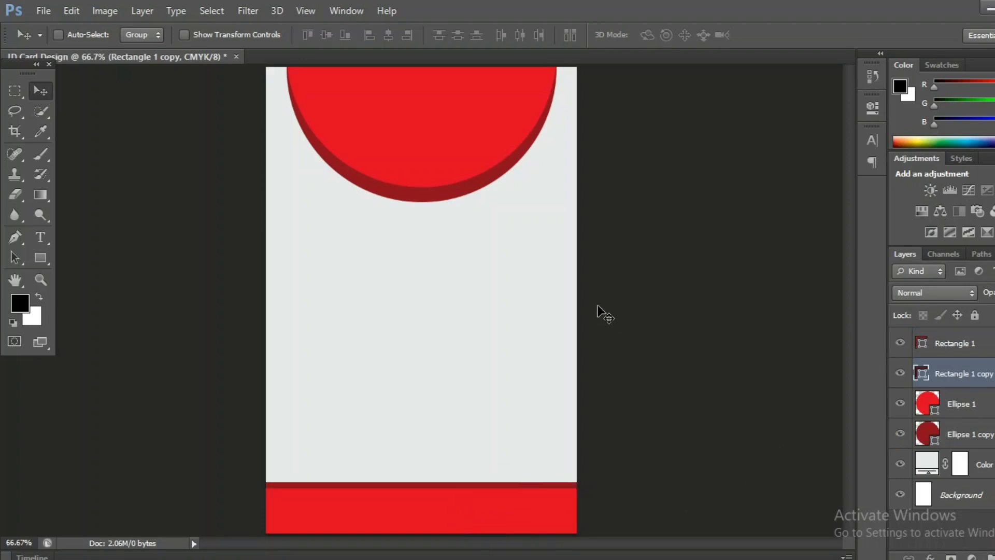
click(989, 342)
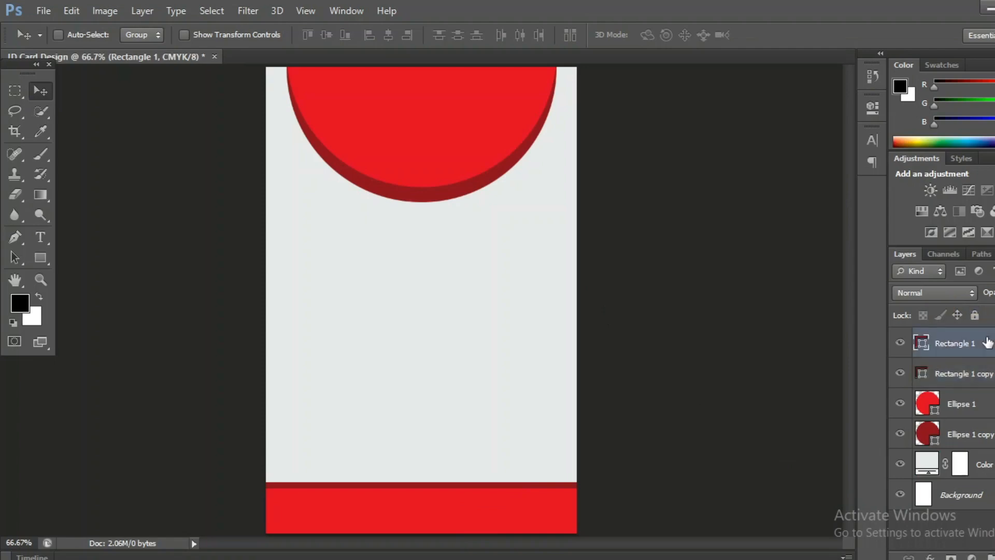
- Draw a smaller red circle and move it up under the top semicircle
click(41, 257)
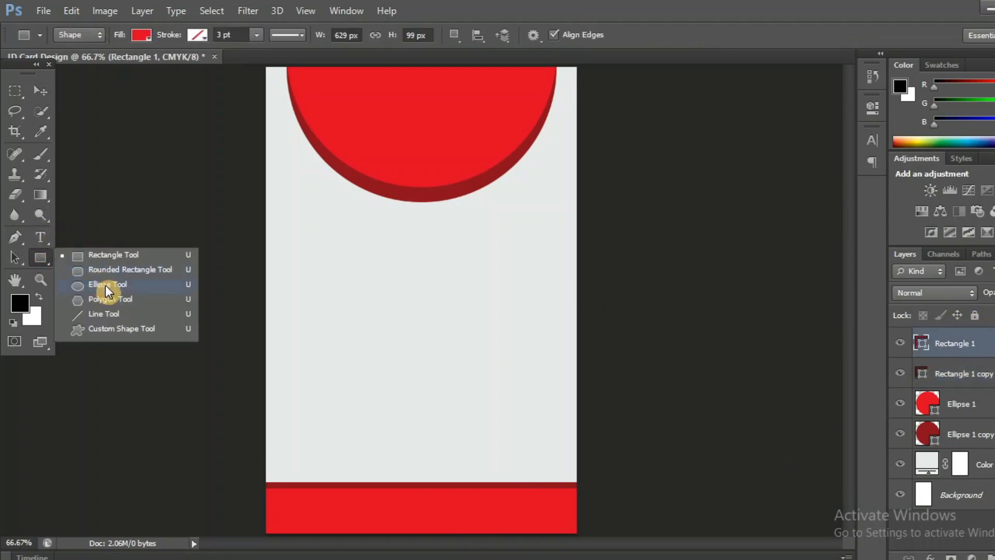
click(105, 285)
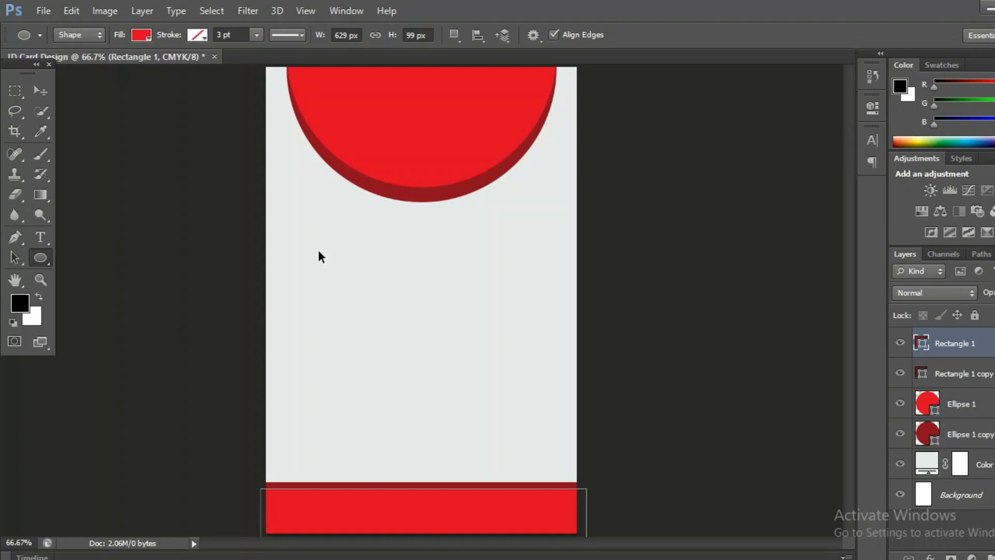
key(ctrl+Return)
key(ctrl+d)
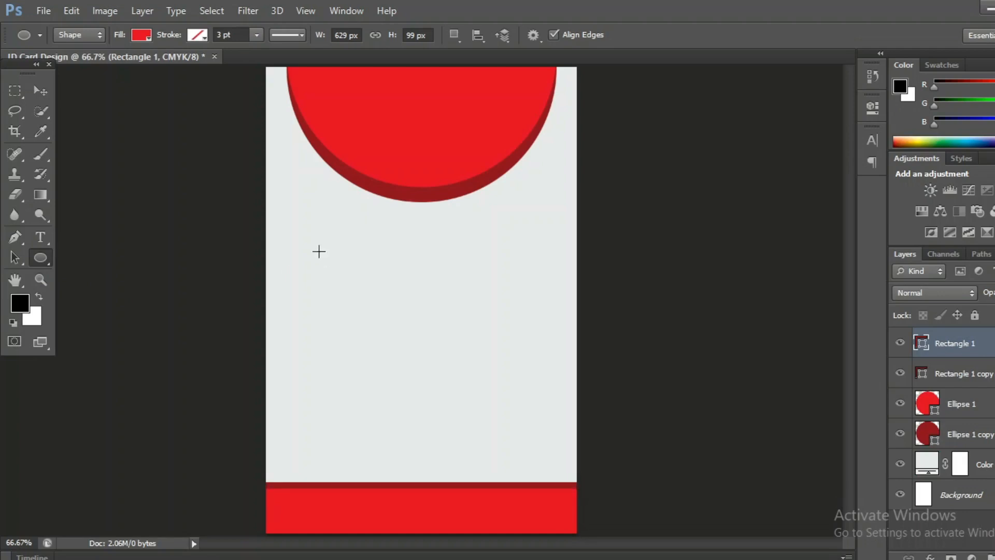
drag(320, 249, 466, 404)
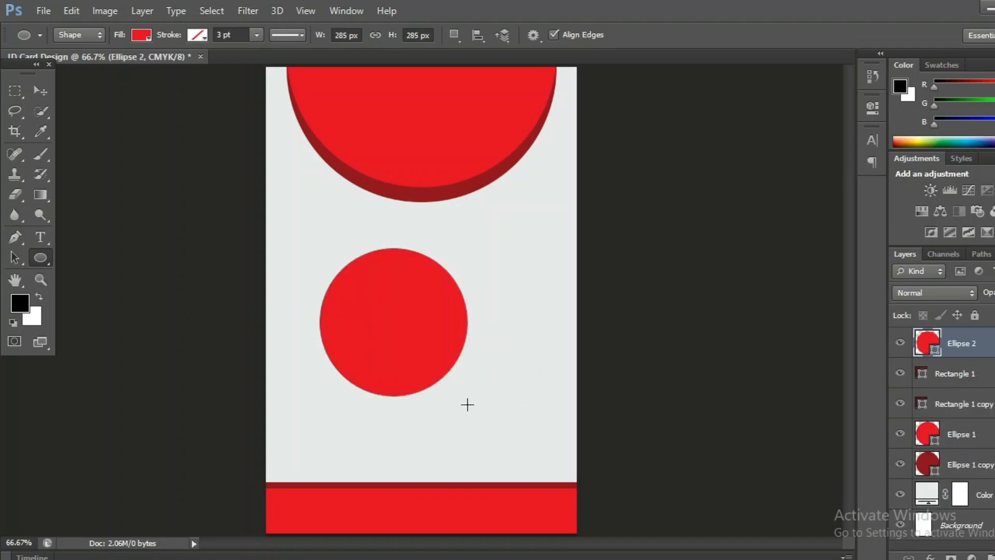
click(41, 91)
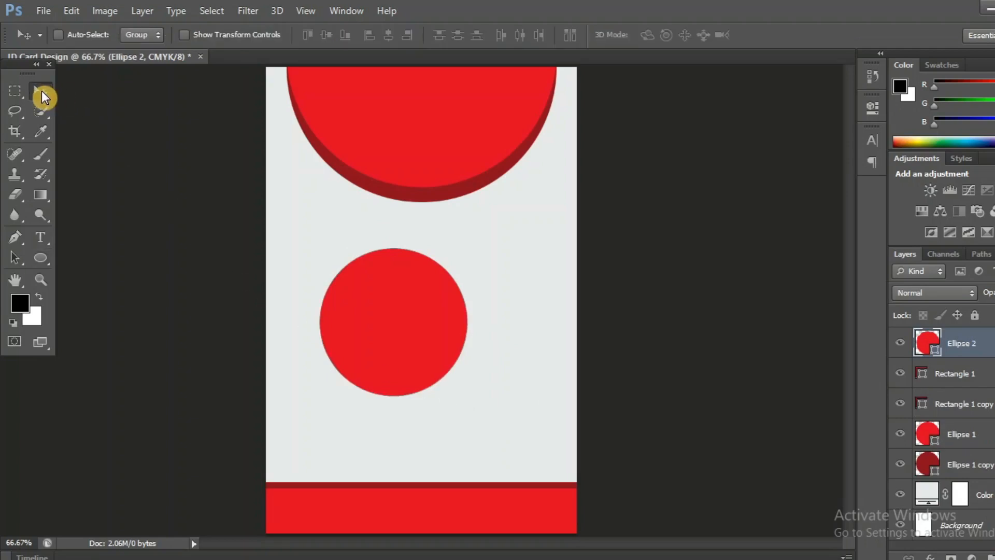
drag(409, 366, 431, 225)
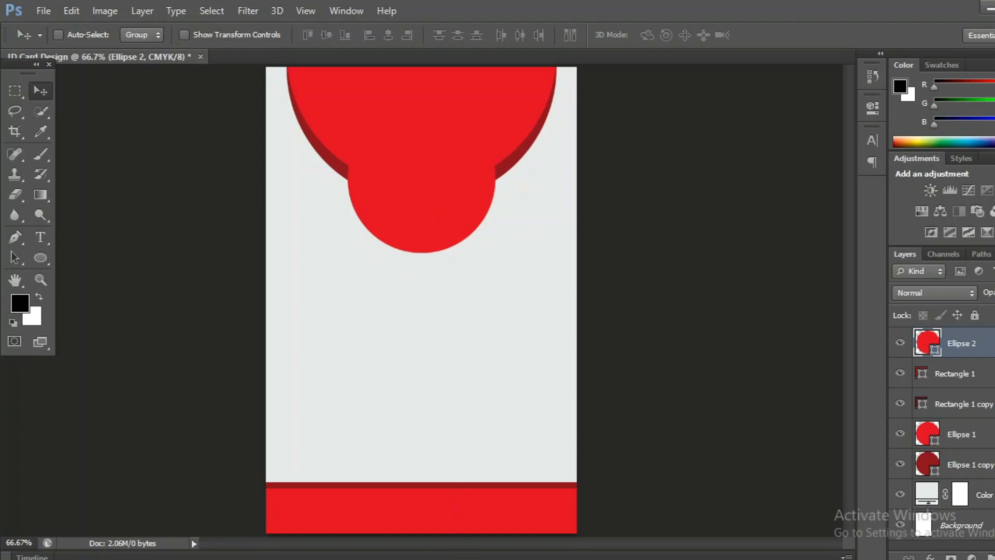
- Drag the portrait photo from the Downloads folder into the card
mouse_move(463, 556)
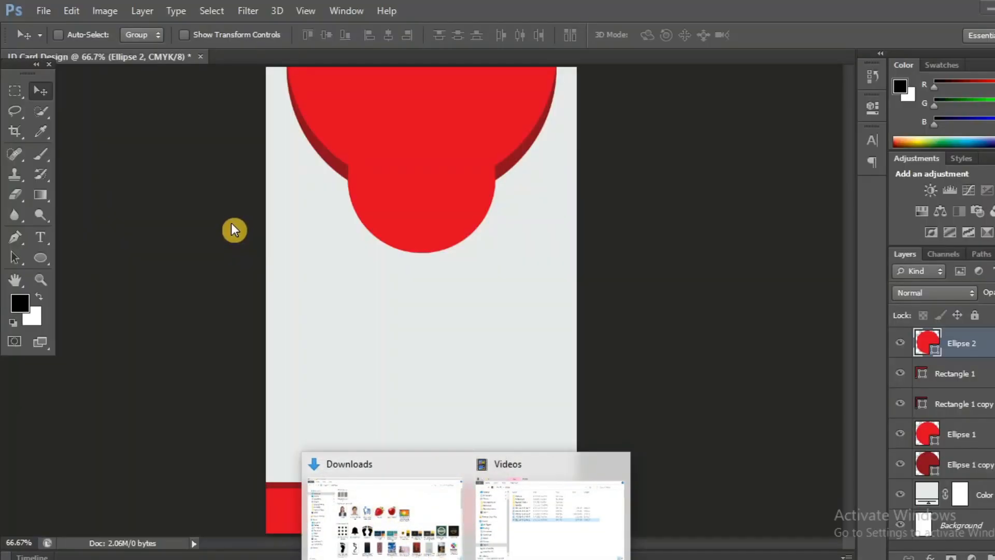
click(432, 493)
drag(233, 222, 484, 396)
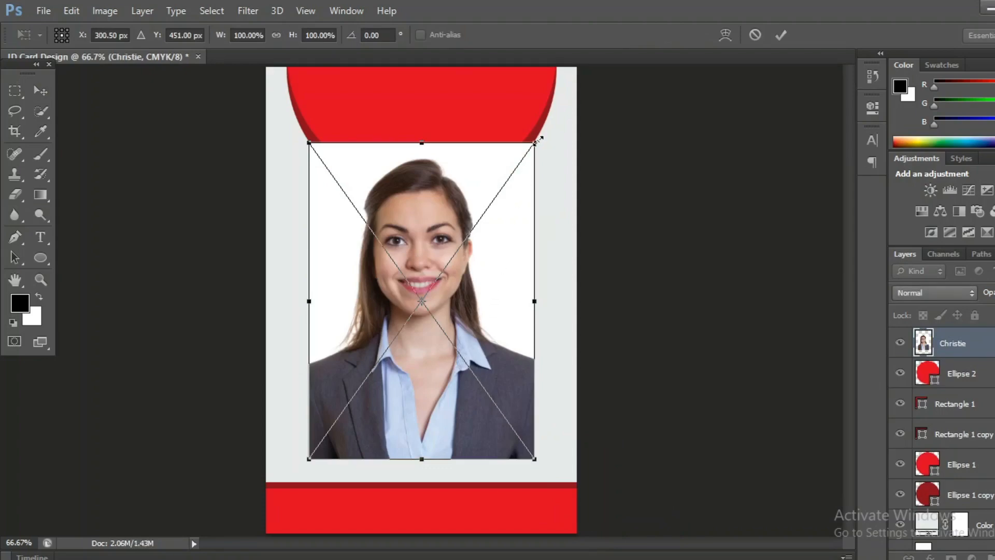
- Scale the photo down, position it over the circle and clip it into Ellipse 2
drag(539, 137, 497, 184)
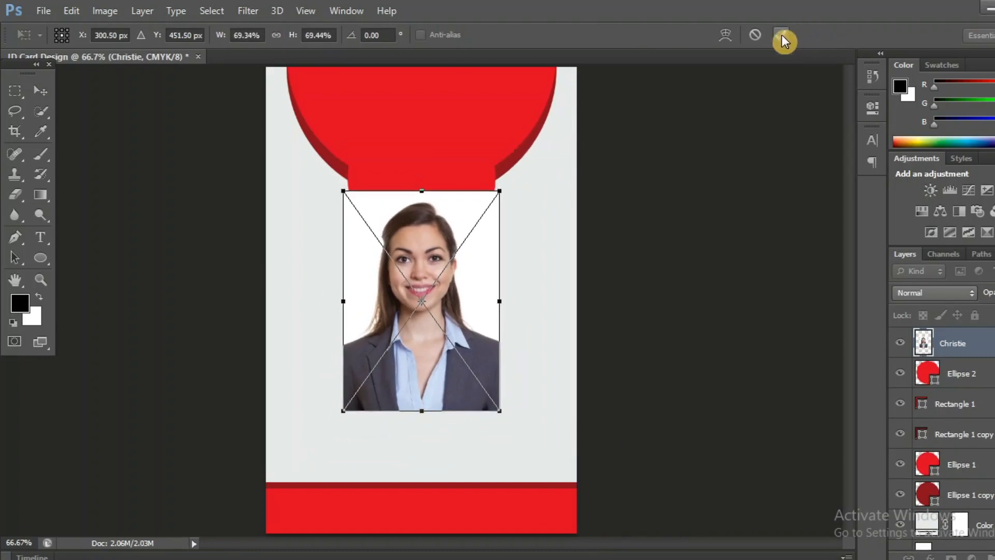
click(782, 35)
drag(429, 345, 425, 285)
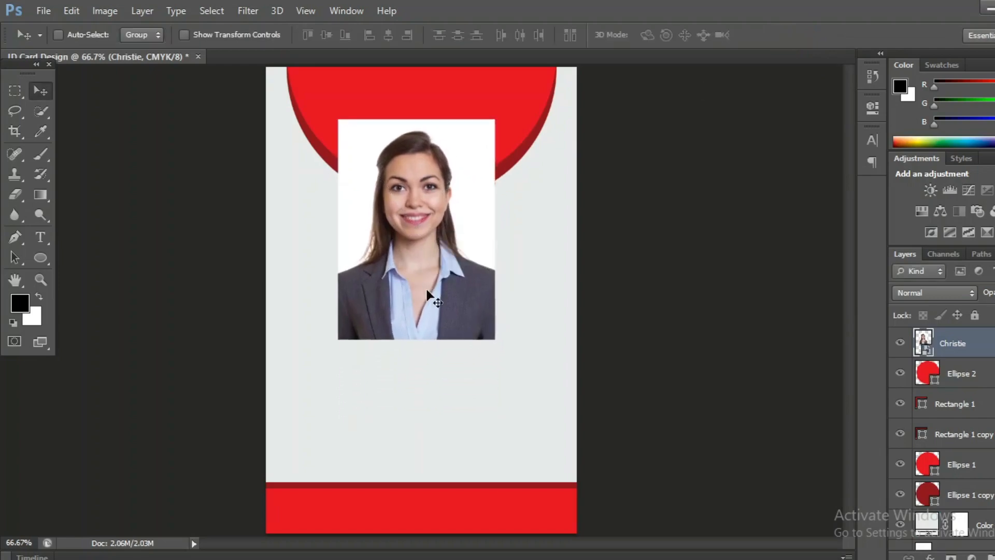
right_click(983, 345)
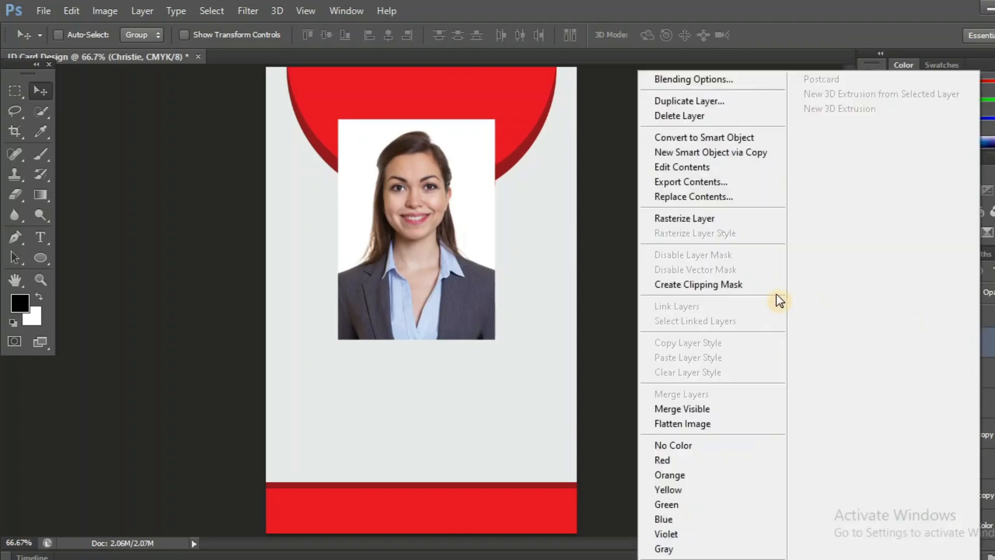
click(711, 284)
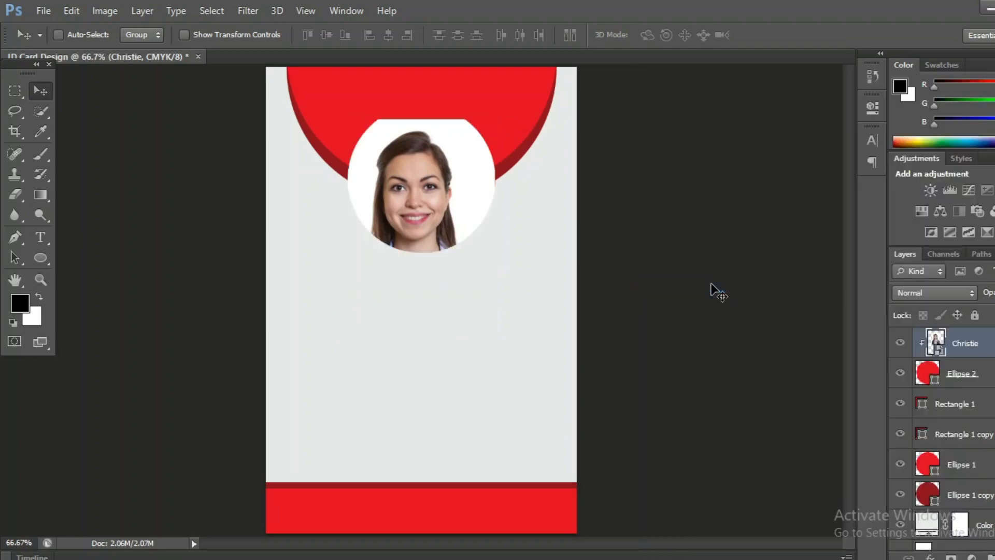
drag(431, 235, 440, 224)
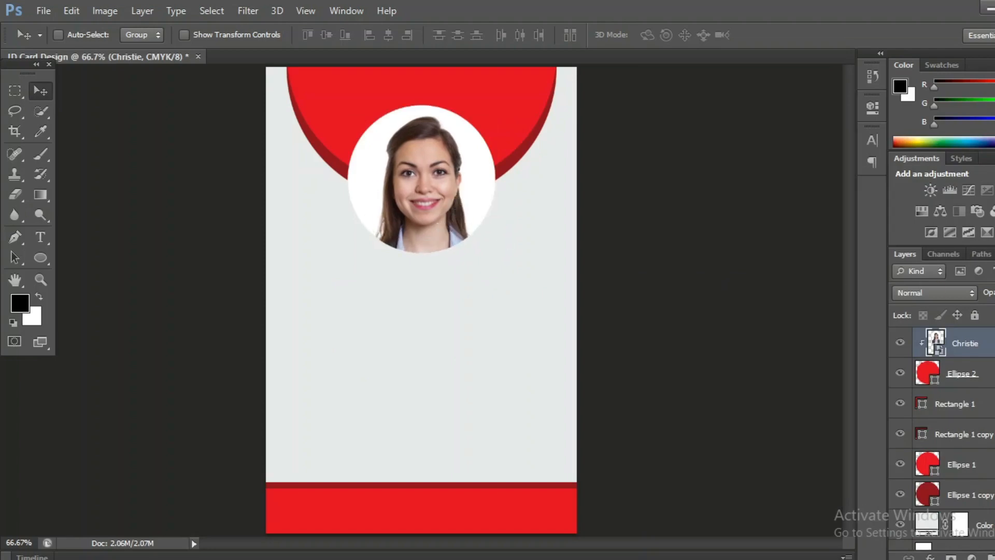
click(991, 374)
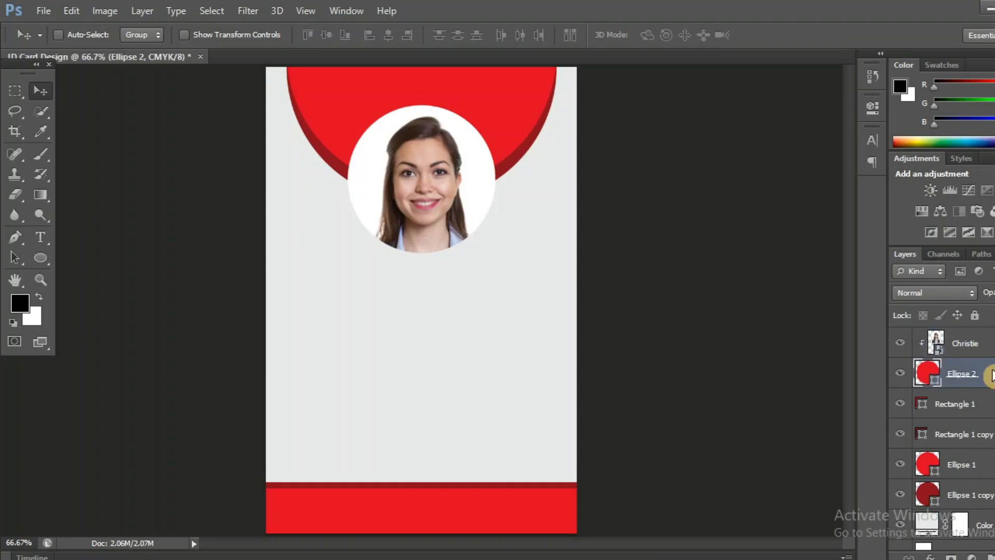
- Give Ellipse 2 a 6 px dark red (#961b1e) Stroke through Blending Options
right_click(990, 375)
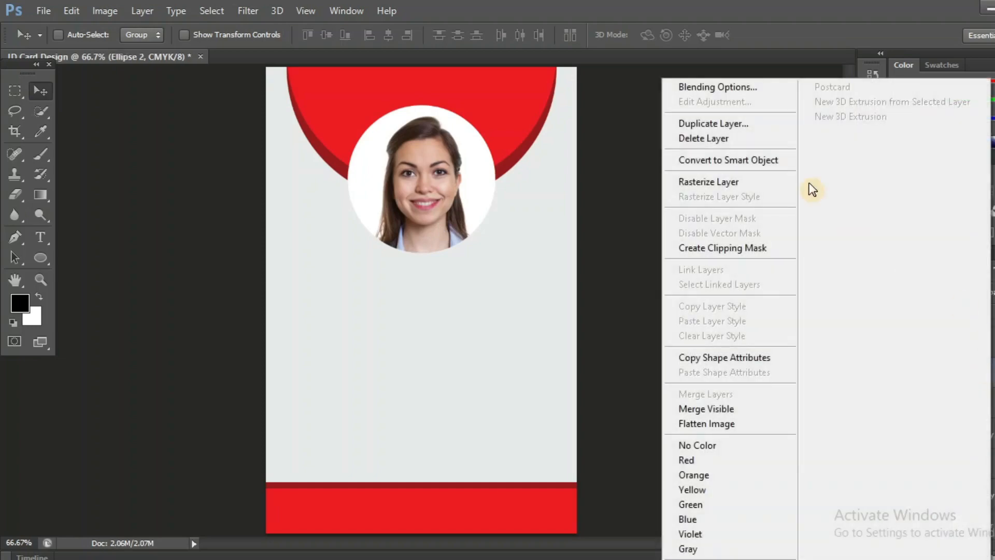
click(742, 88)
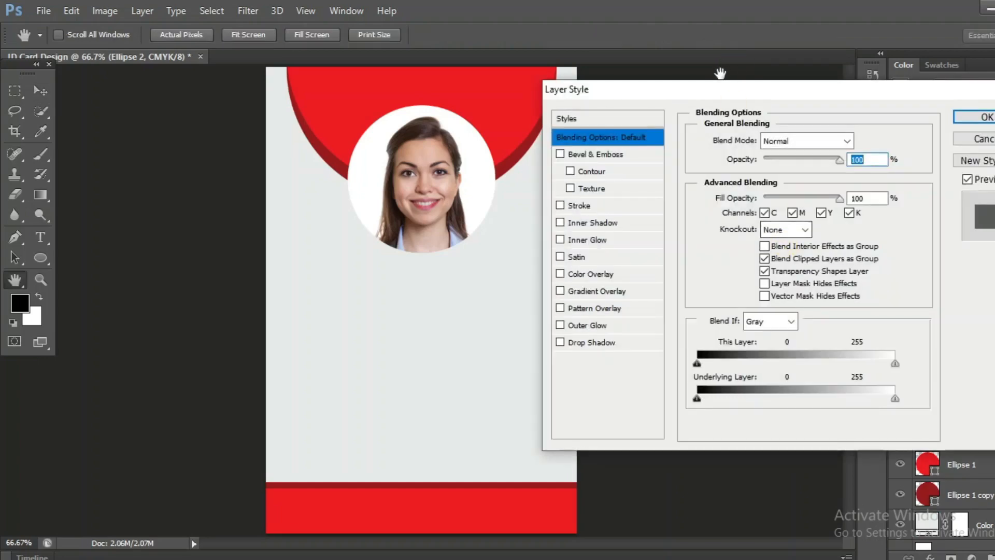
click(601, 206)
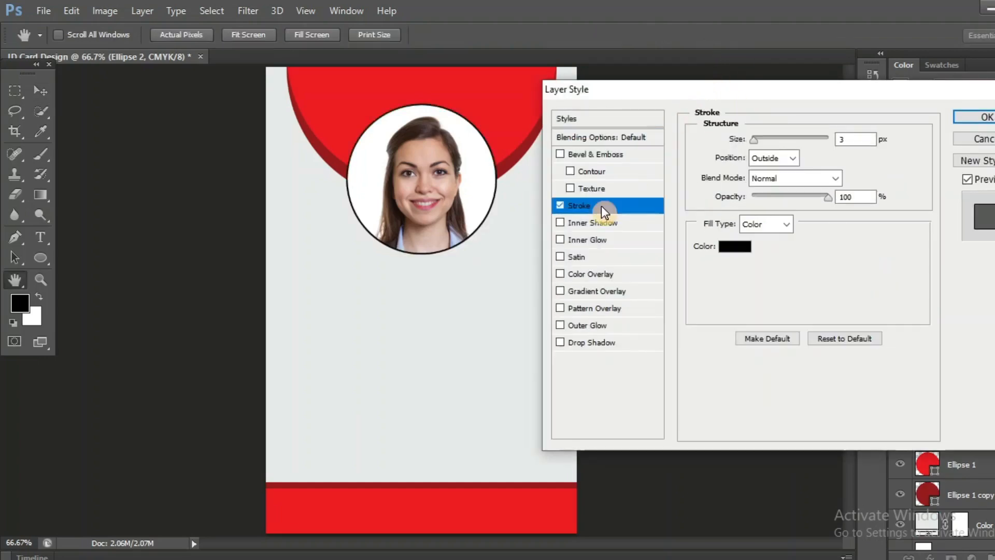
click(735, 246)
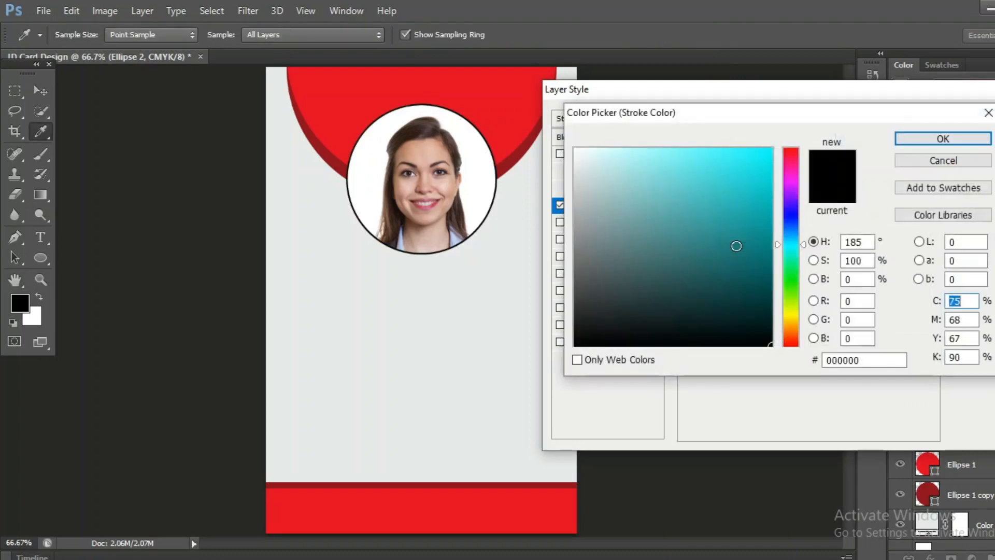
click(521, 154)
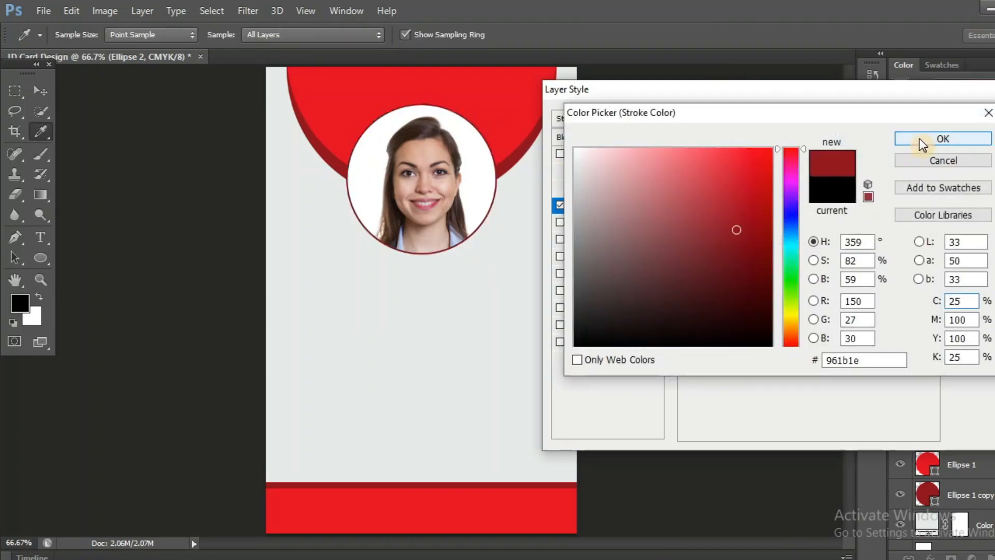
click(922, 140)
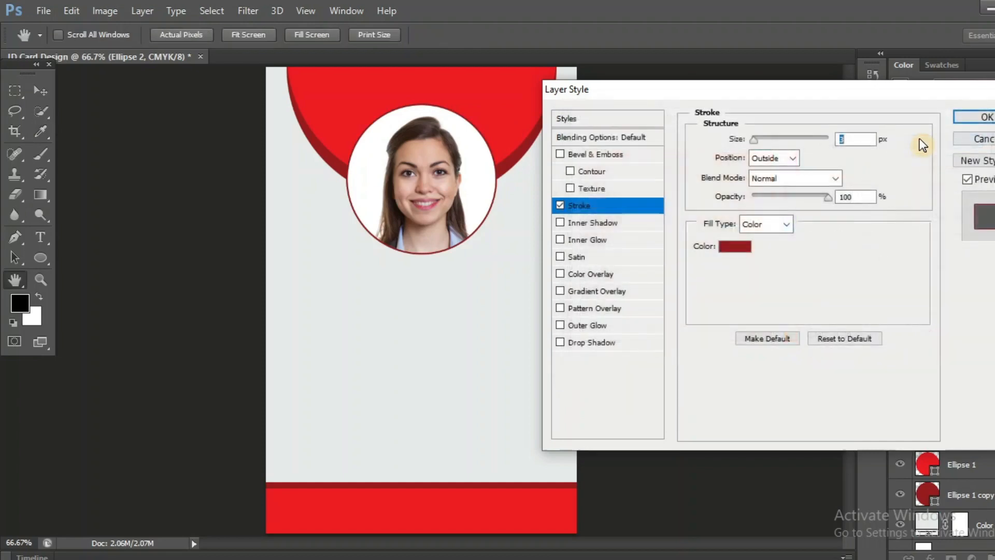
click(757, 139)
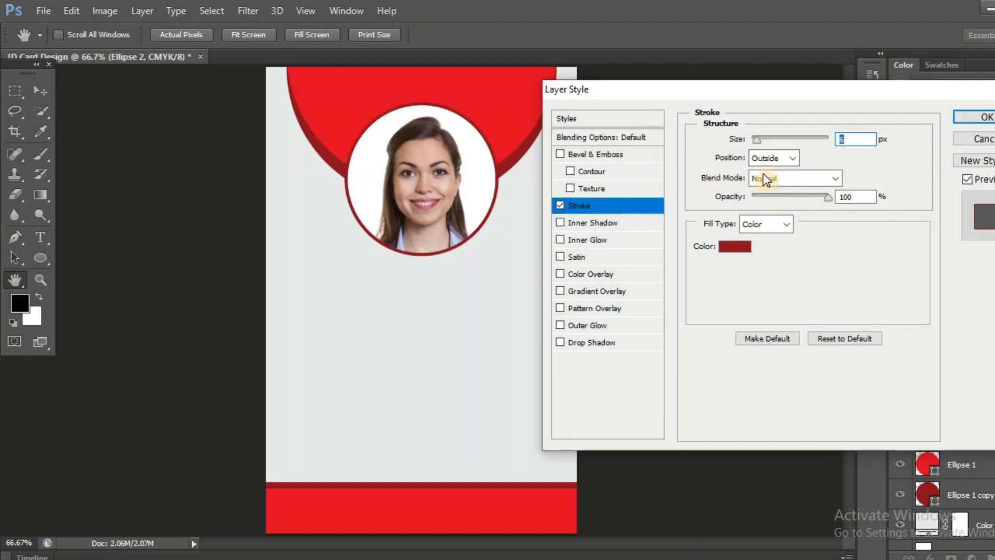
click(977, 119)
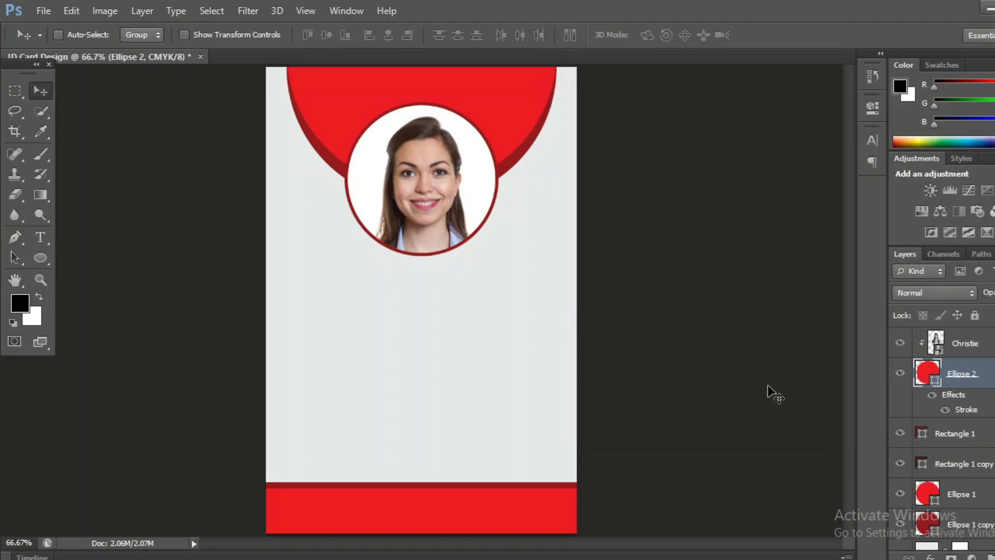
- Type the holder's full name below the photo in dark red 12 pt Tw Cen MT
click(966, 343)
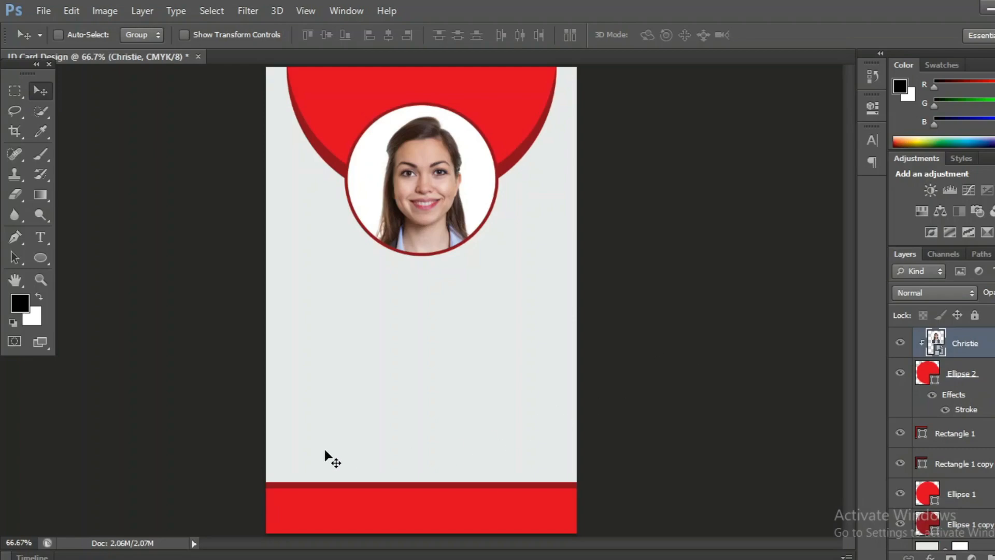
click(41, 241)
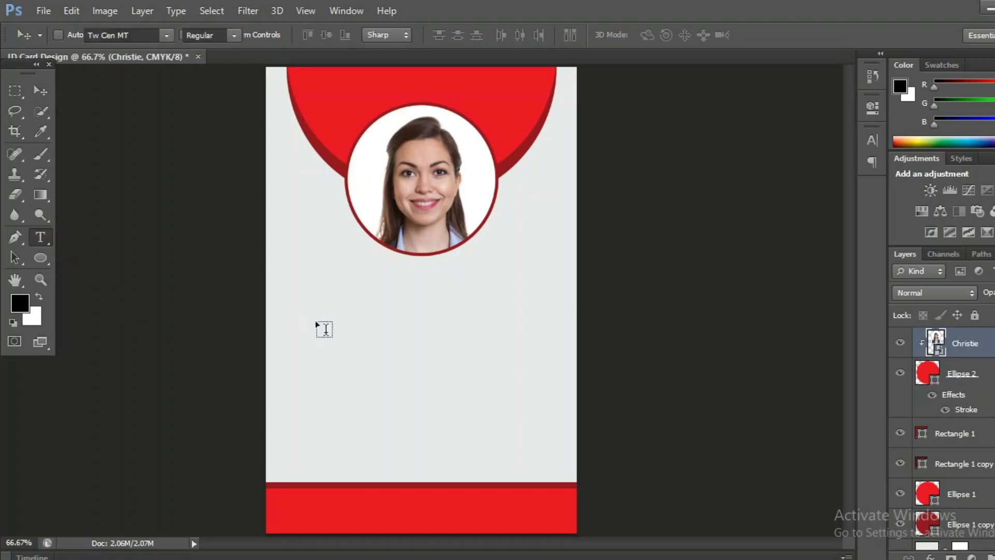
click(331, 283)
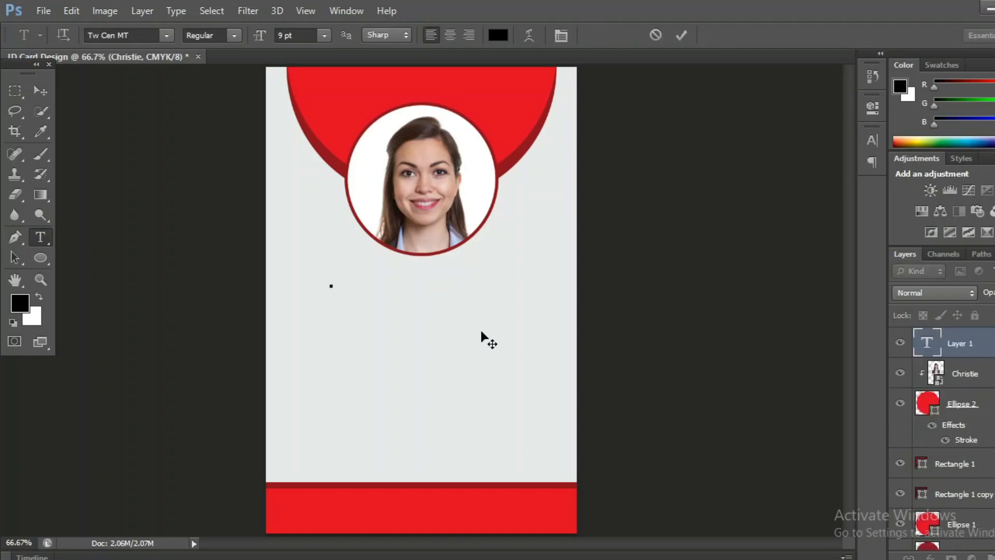
click(326, 32)
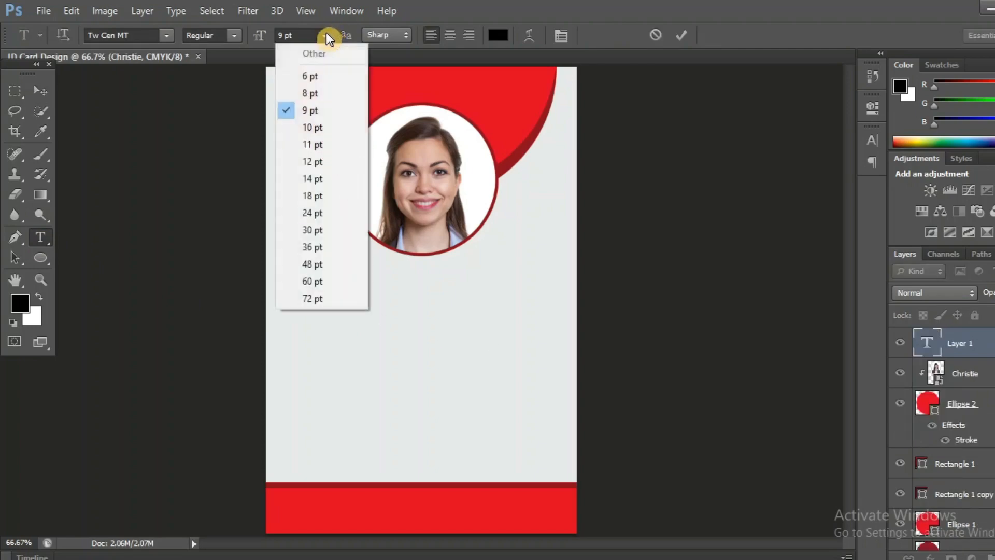
click(321, 162)
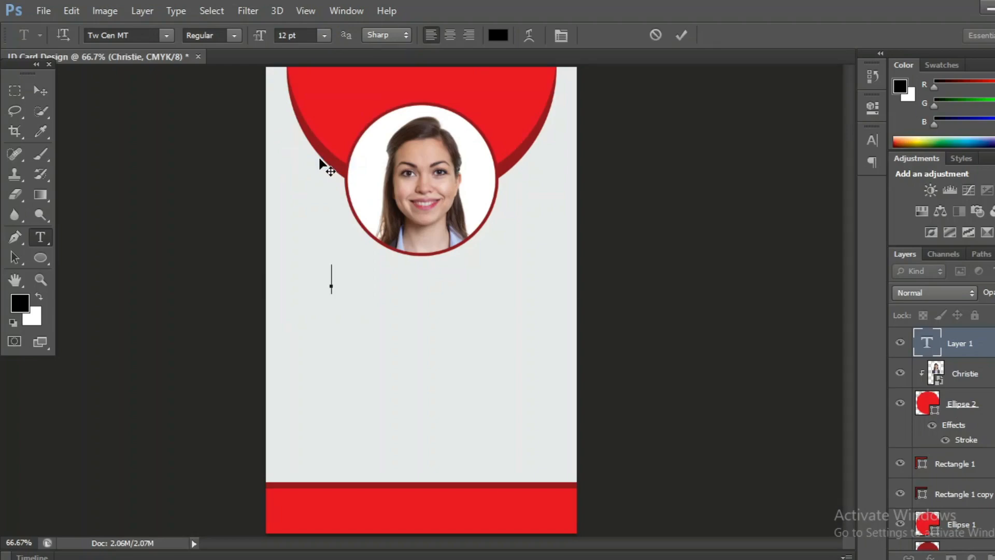
click(498, 35)
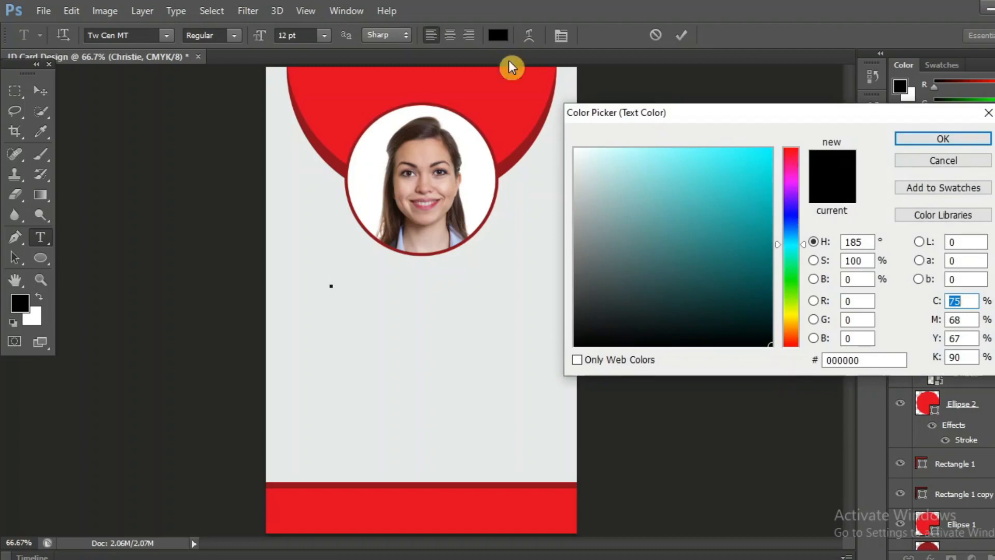
click(520, 151)
click(946, 139)
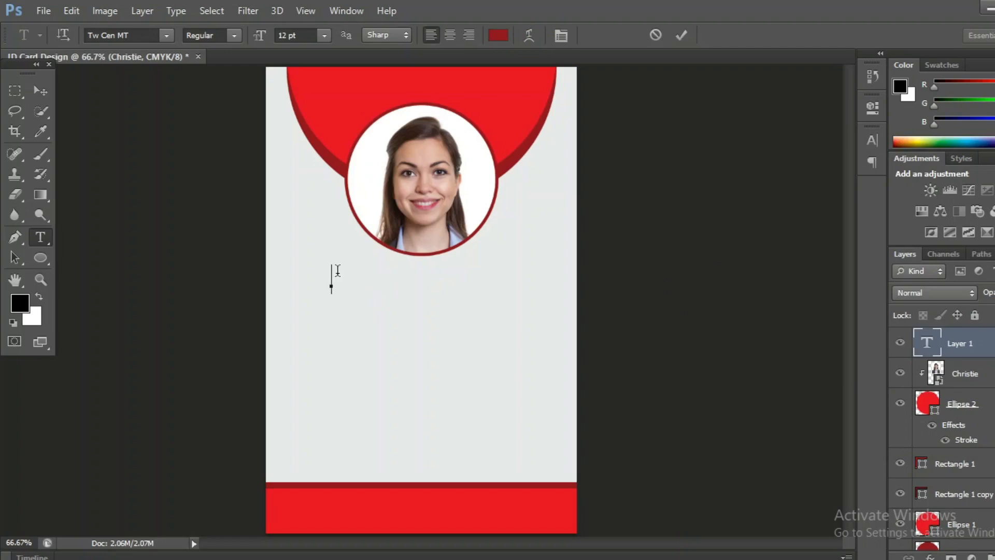
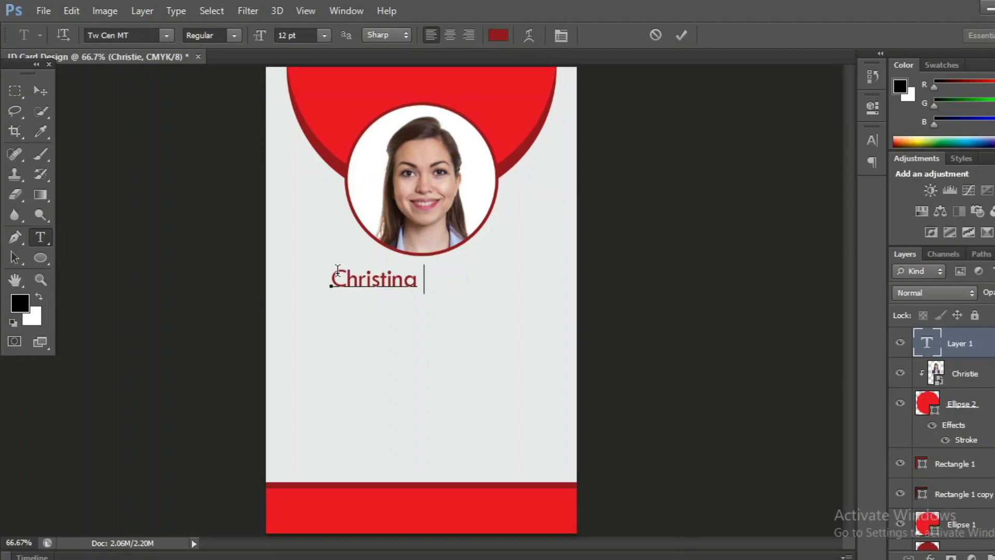
click(677, 39)
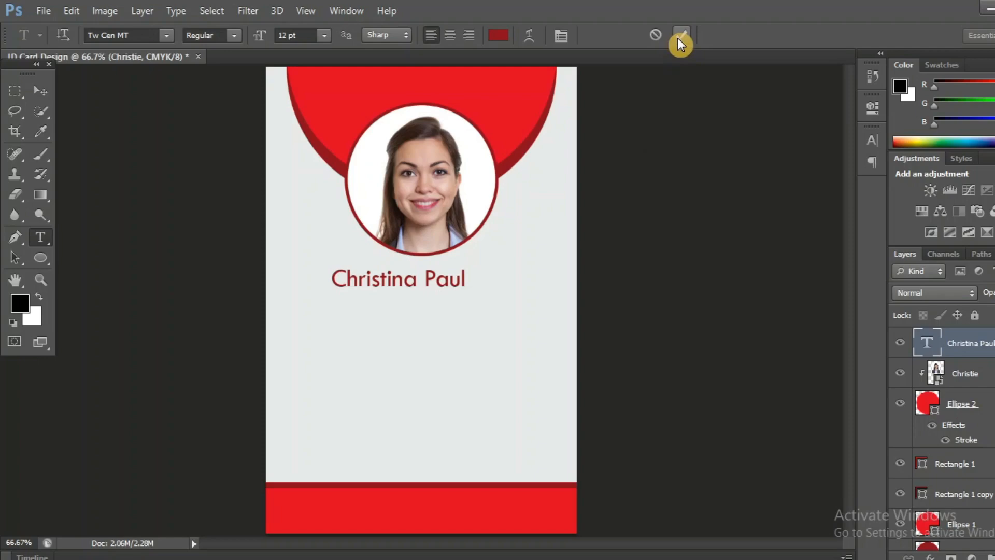
- Nudge the name text toward centre and place a duplicate directly beneath it
click(40, 91)
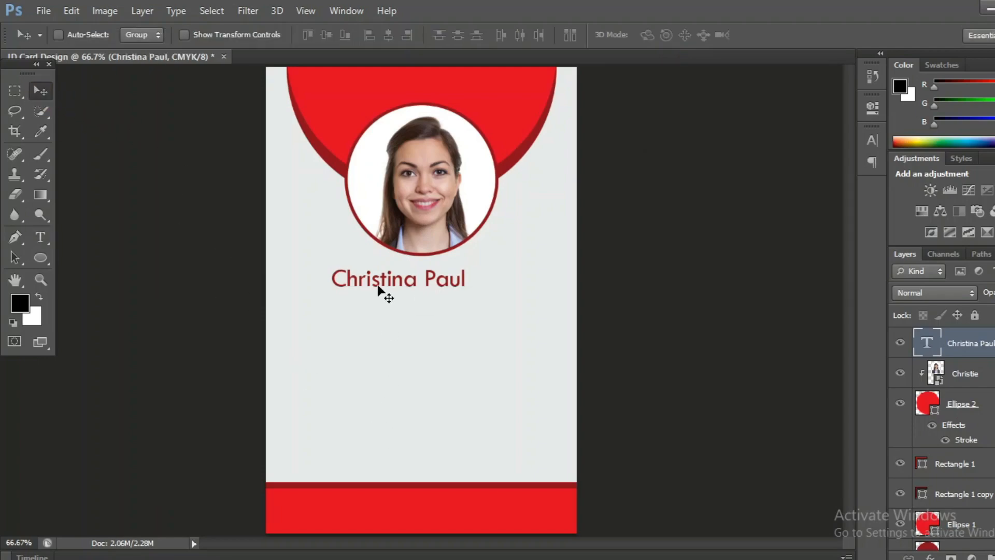
drag(379, 287, 400, 294)
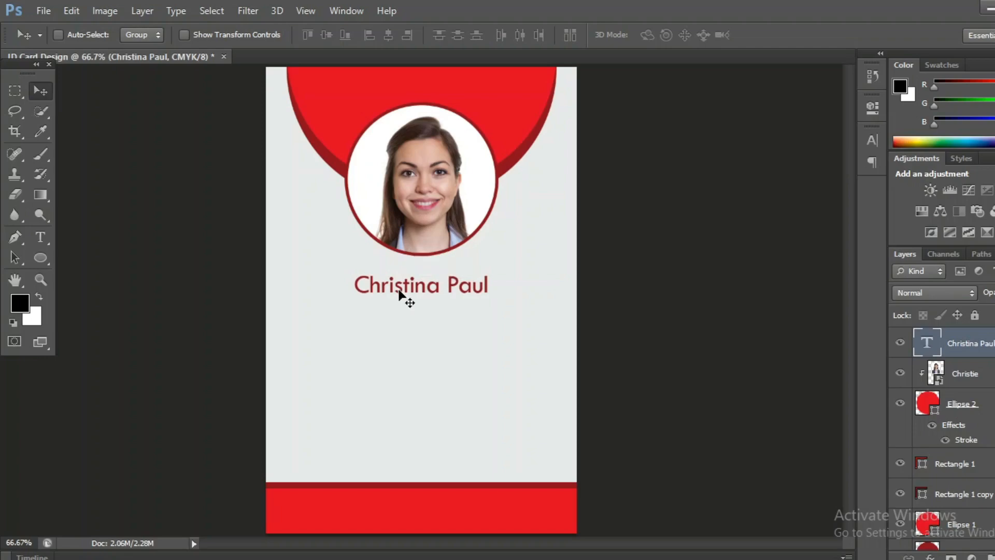
drag(981, 343, 991, 553)
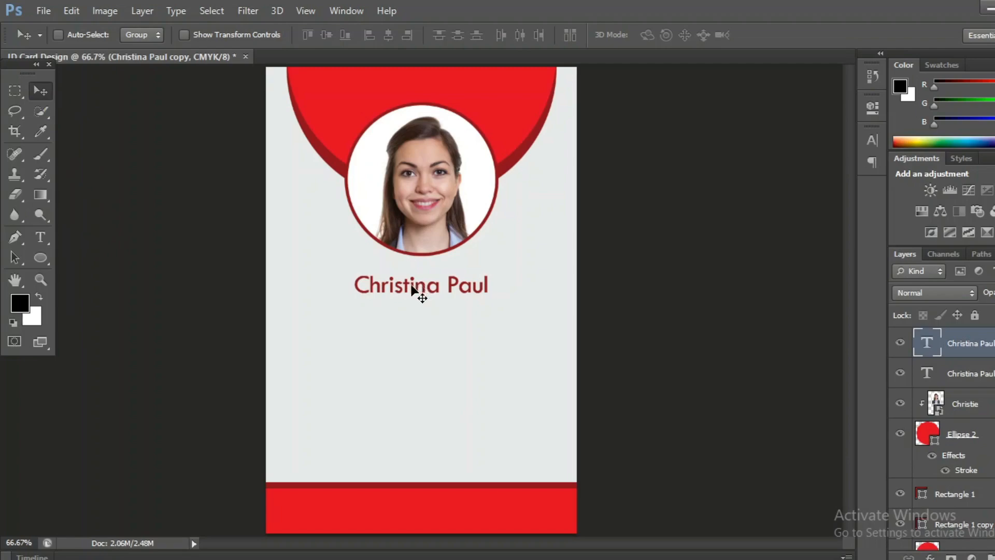
drag(417, 289, 413, 316)
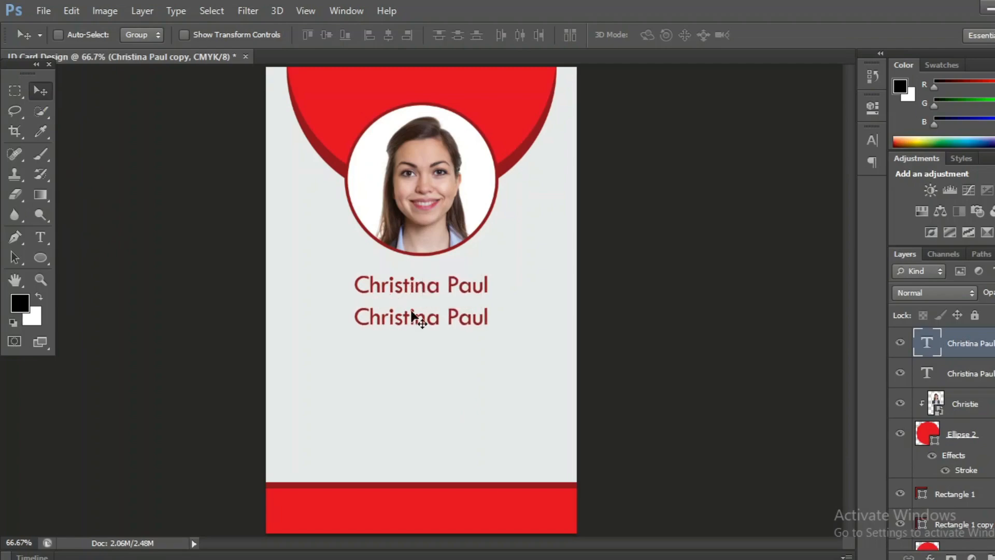
click(41, 237)
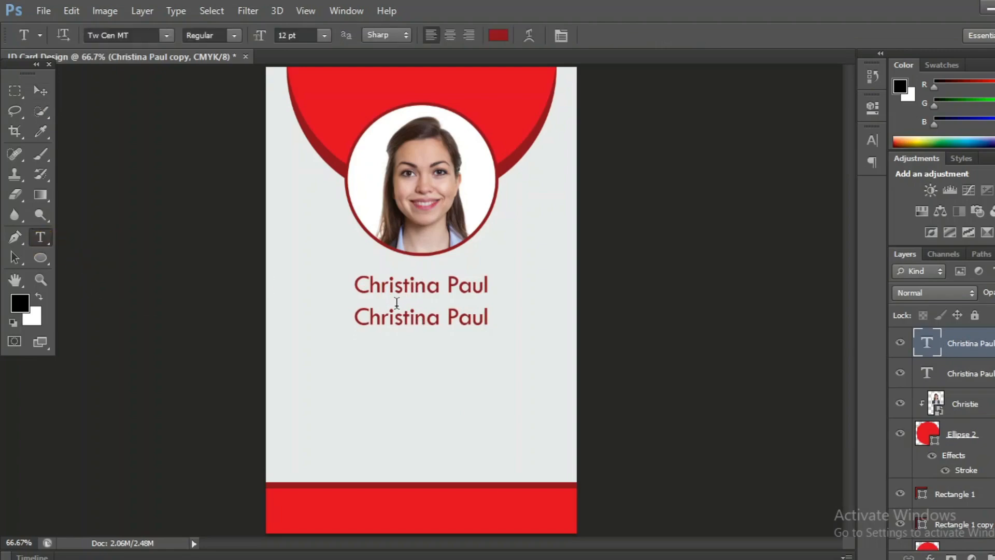
- Change the copied line to 'Graphic Designer' in 10 pt type
drag(356, 314, 487, 317)
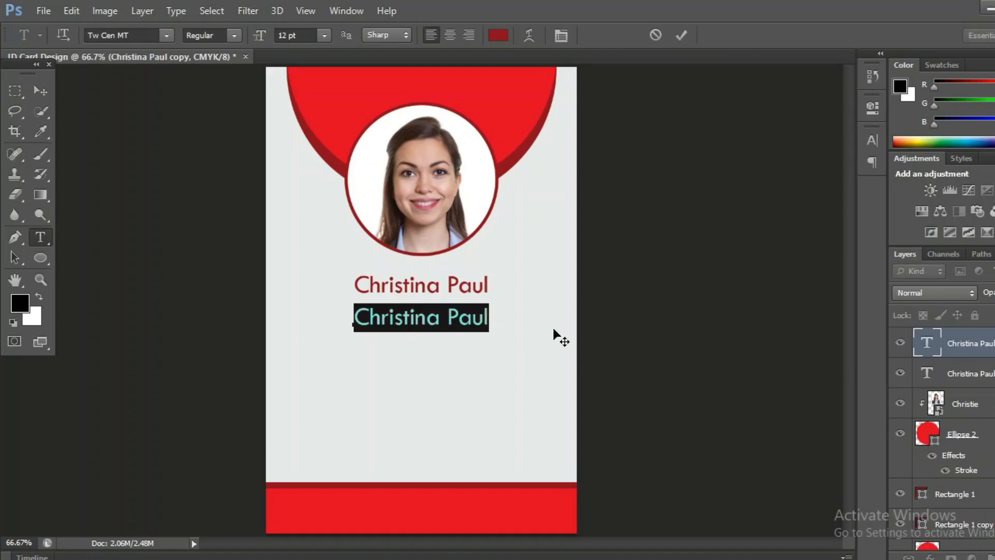
click(325, 35)
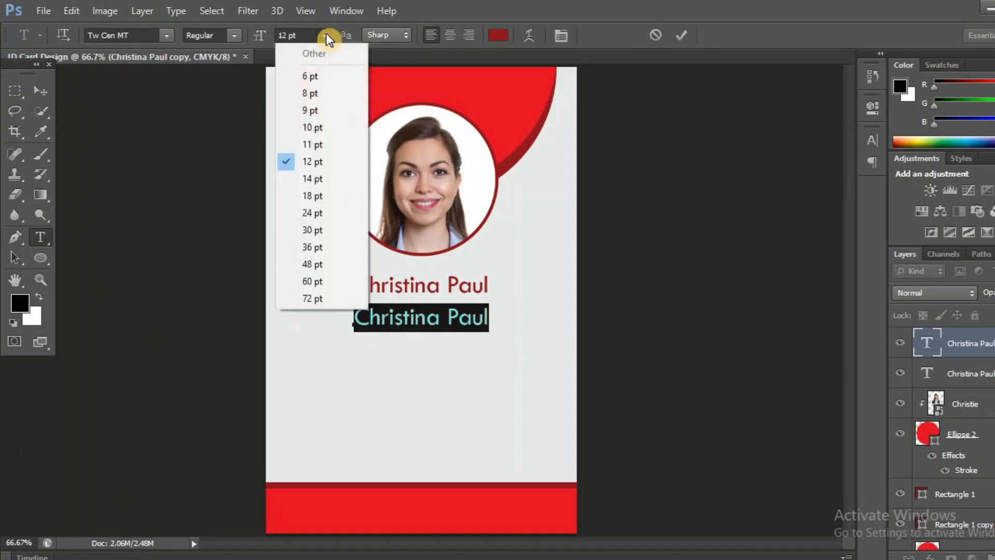
click(315, 126)
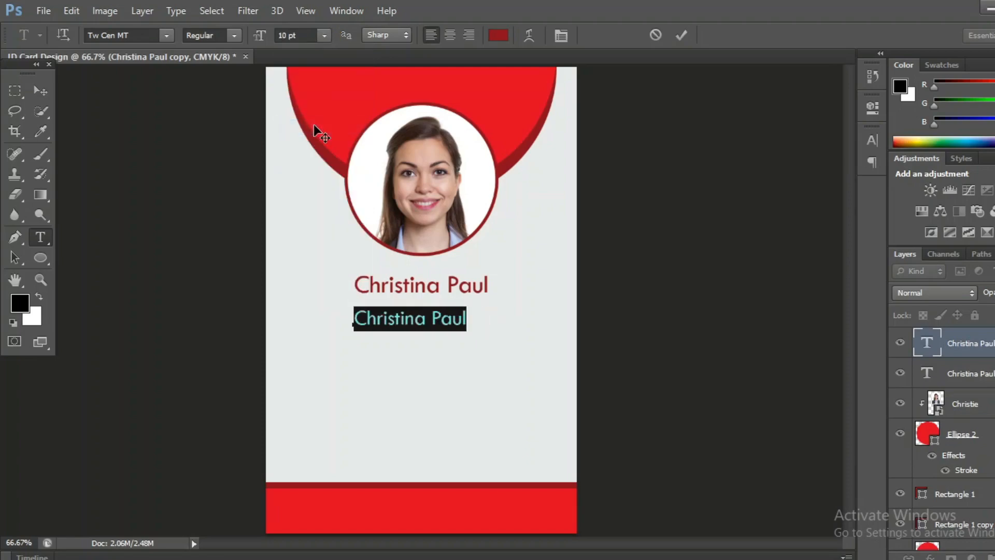
text(Gra)
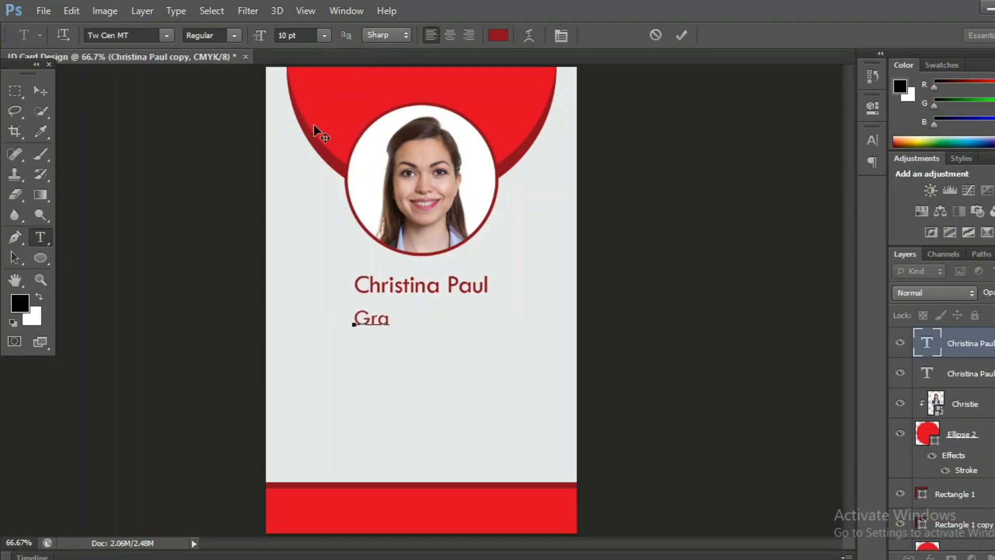
text(phic Des)
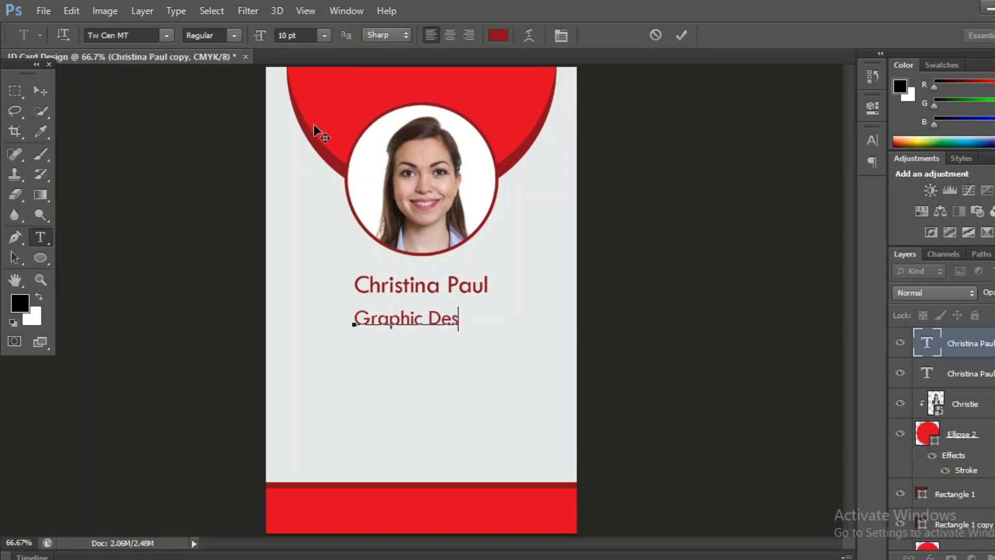
text(igner)
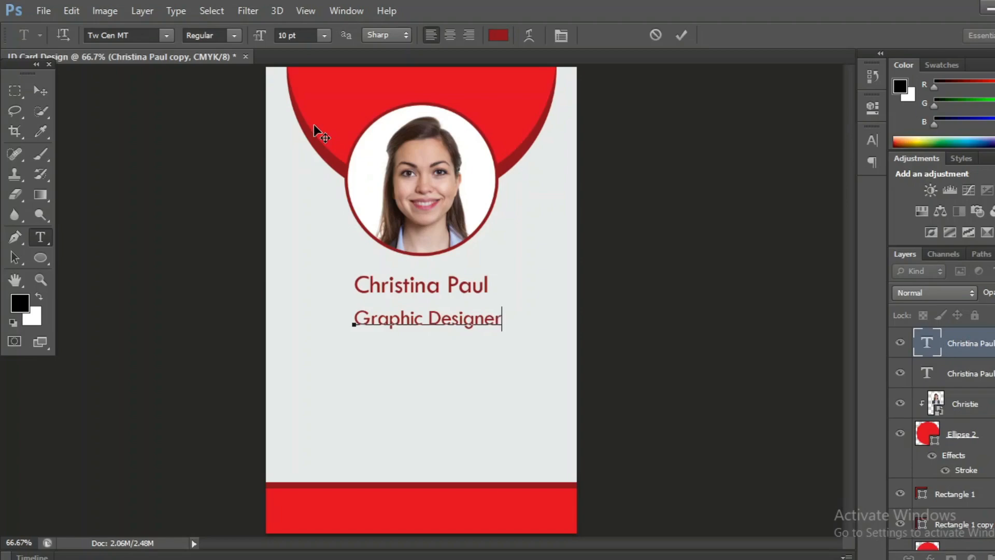
click(683, 39)
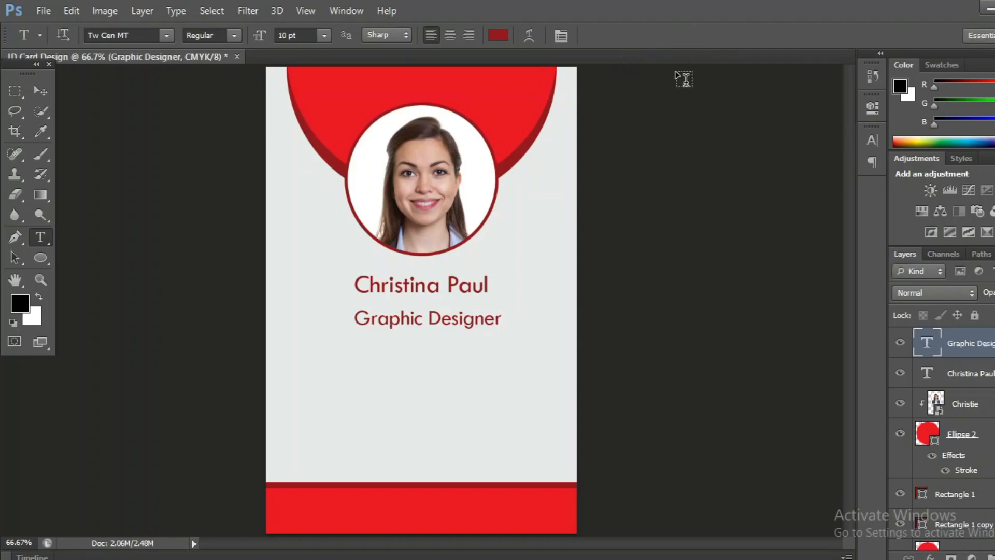
- Centre the Graphic Designer line beneath the name
click(38, 95)
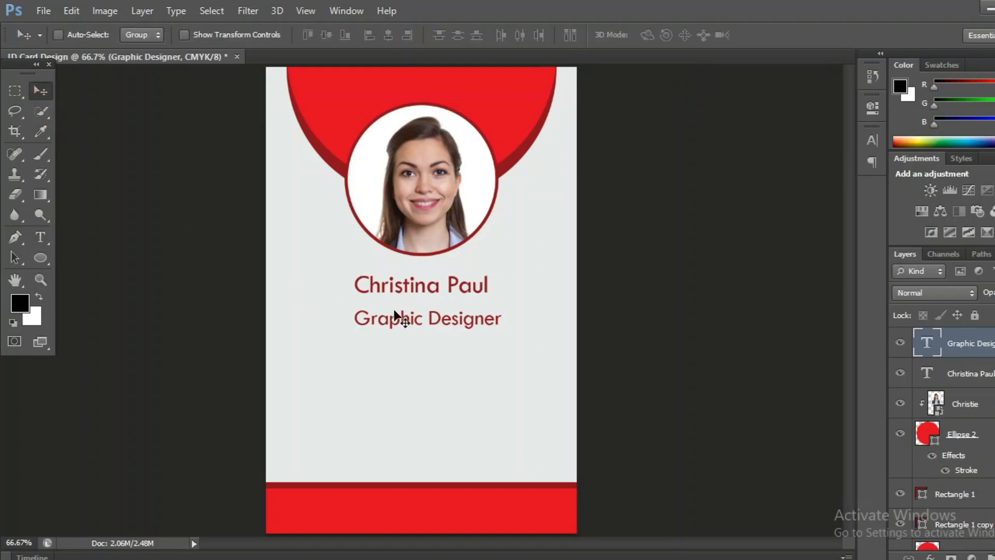
drag(412, 319, 403, 327)
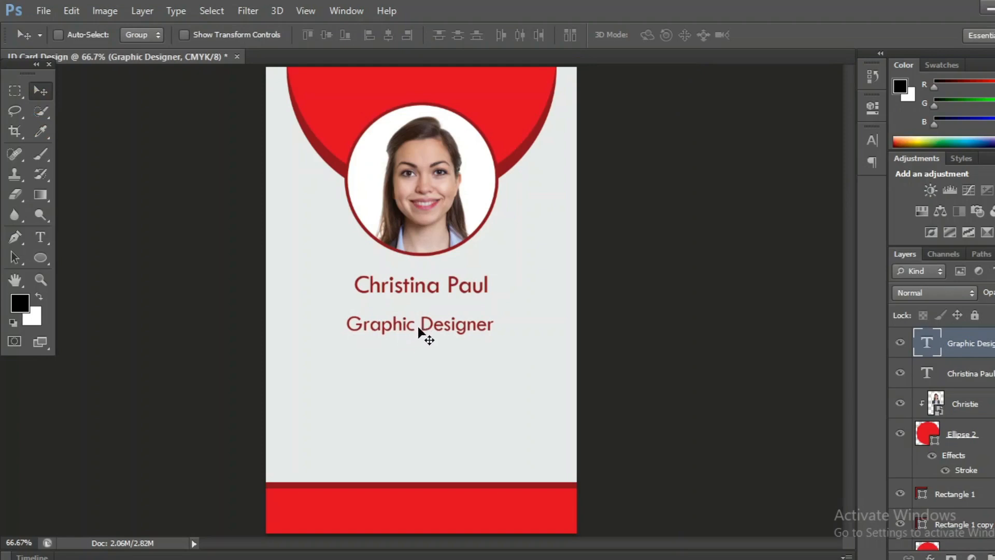
drag(417, 327, 436, 325)
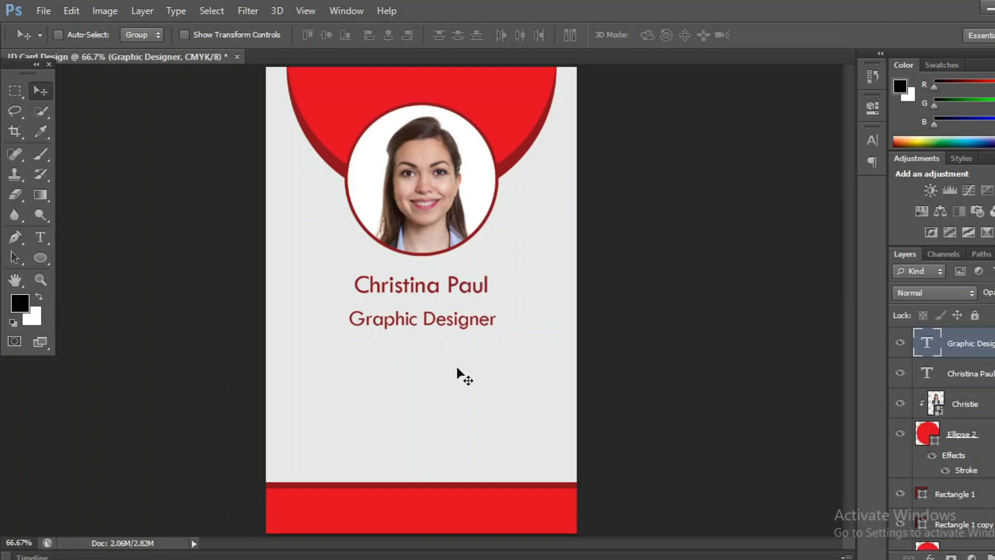
click(971, 374)
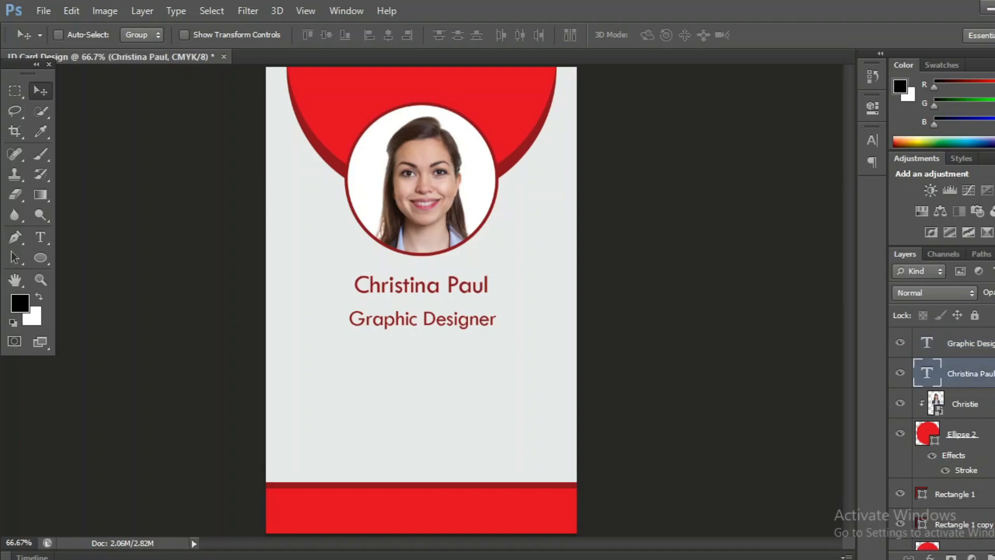
click(978, 344)
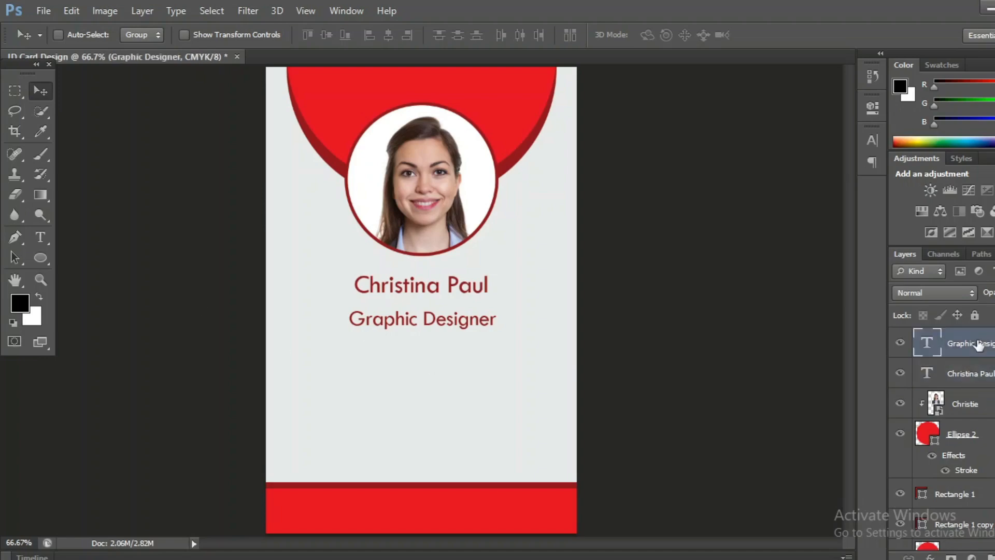
click(40, 237)
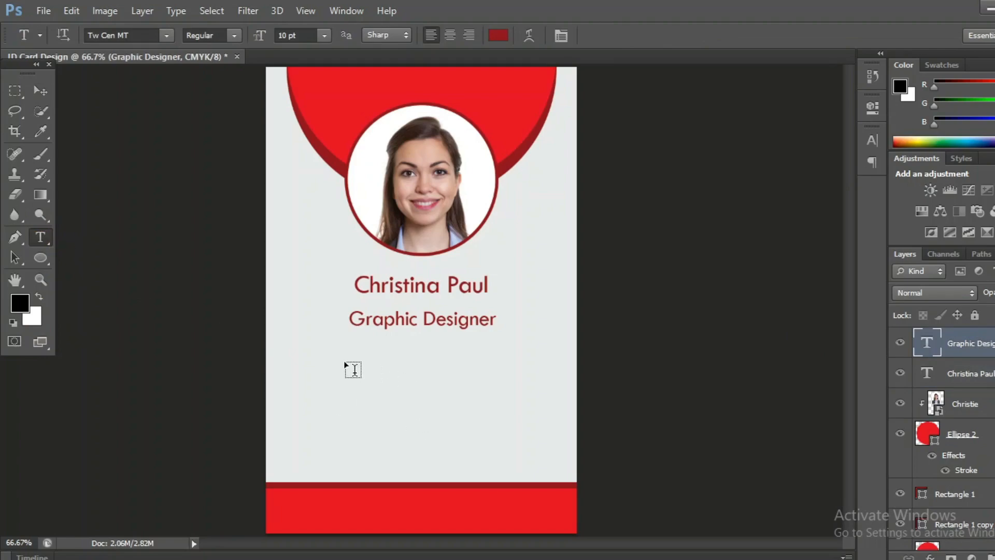
click(354, 369)
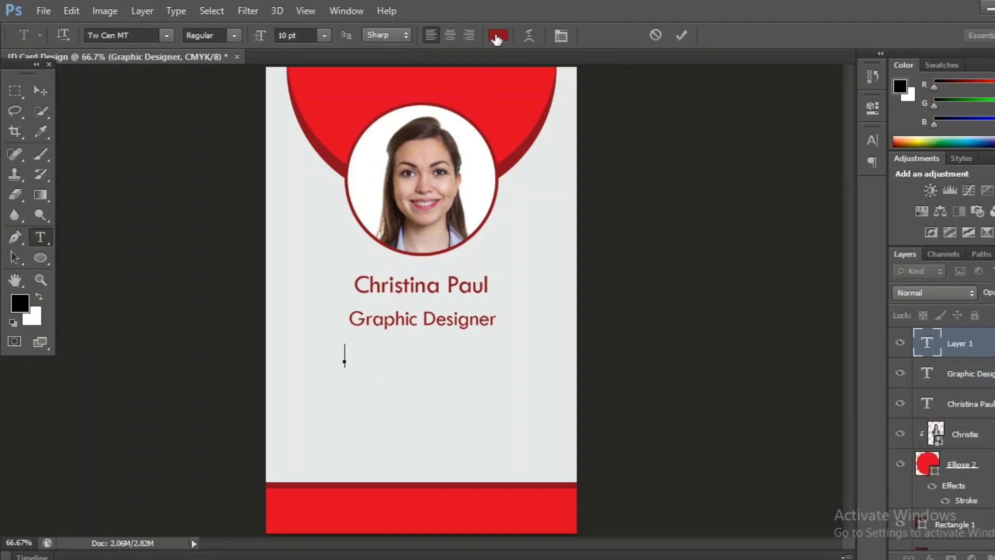
click(497, 35)
click(577, 343)
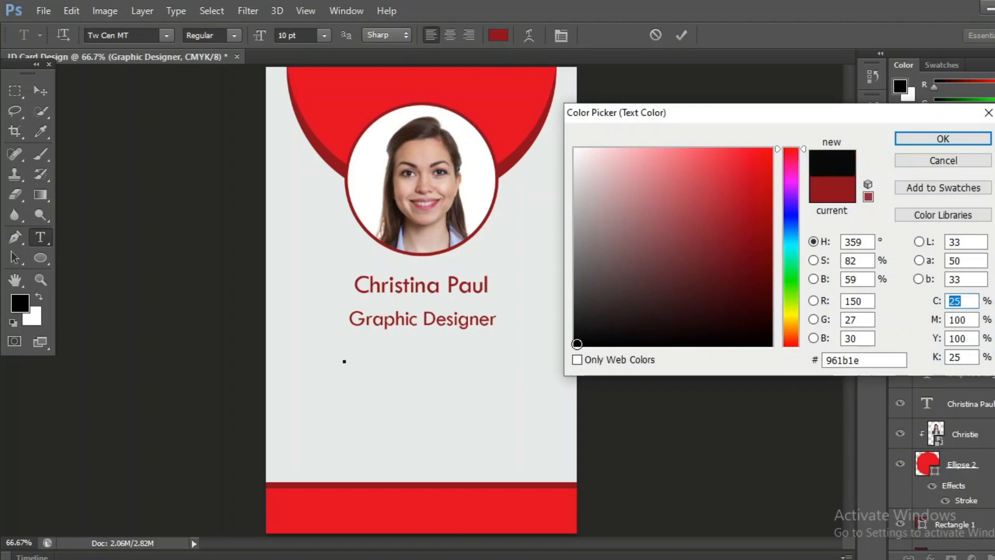
click(919, 136)
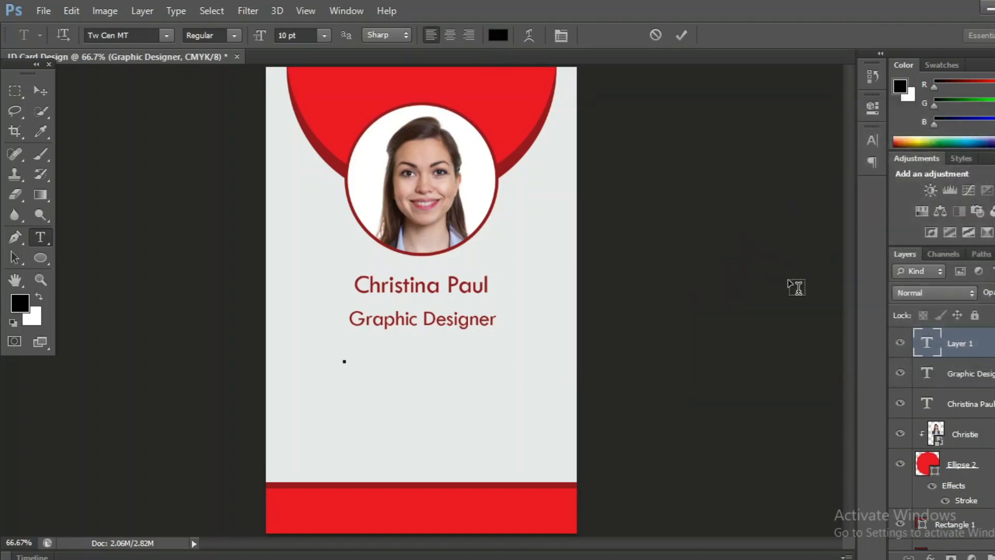
text(ID 958)
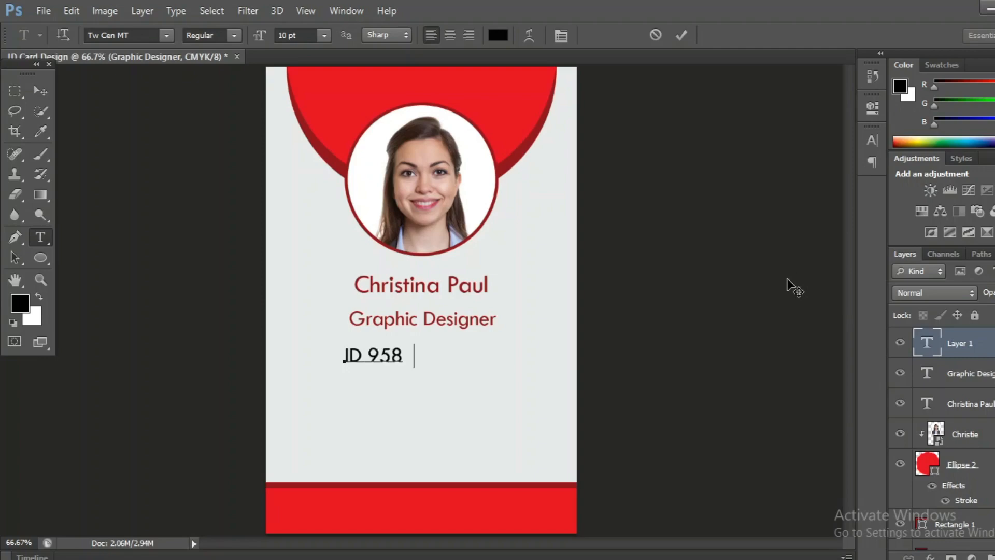
text(4351)
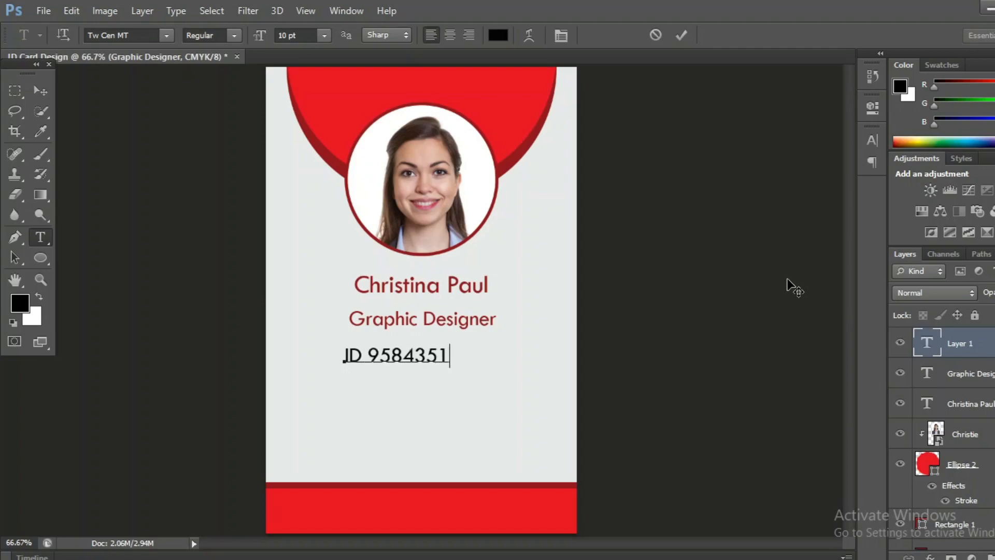
click(681, 35)
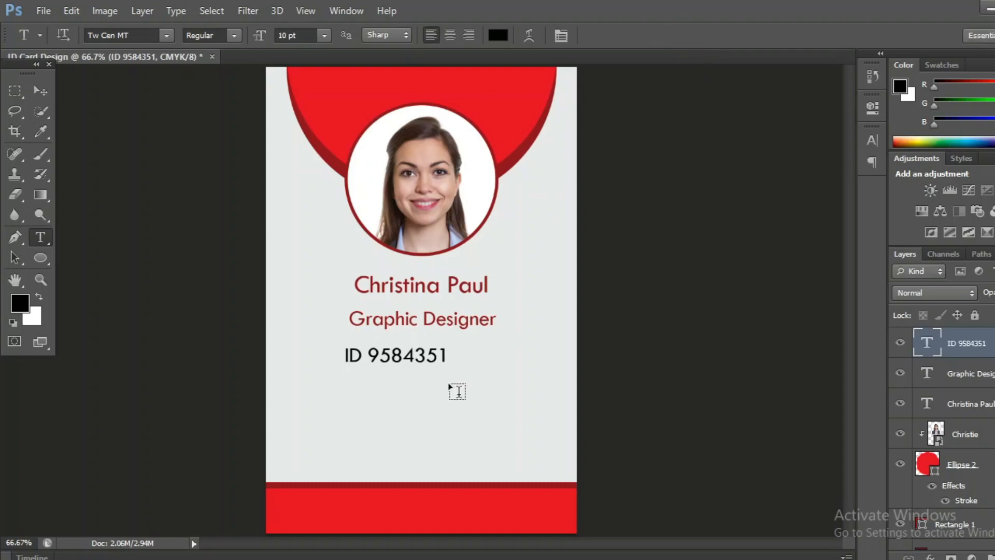
- Centre the ID line under the title and bring the Downloads folder window forward
click(42, 90)
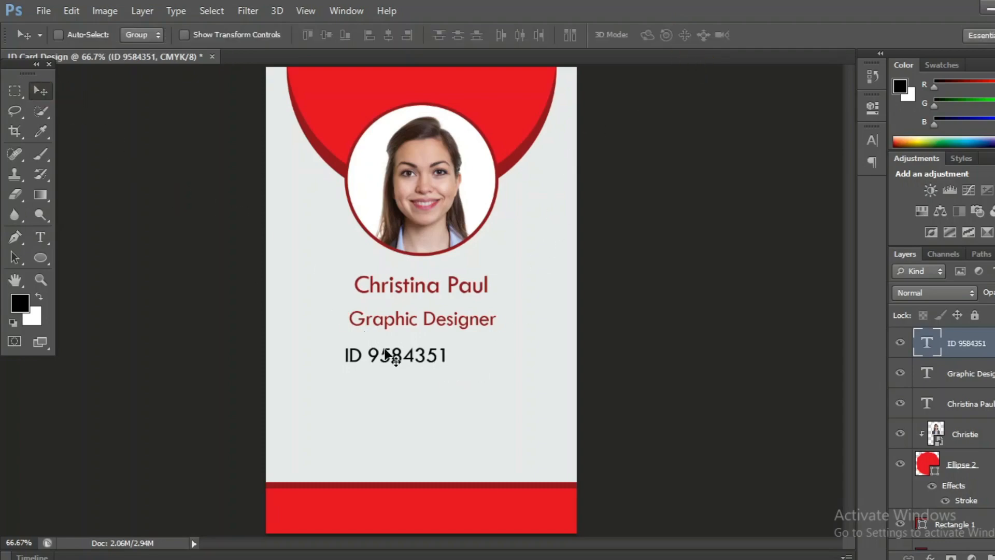
drag(389, 355, 410, 369)
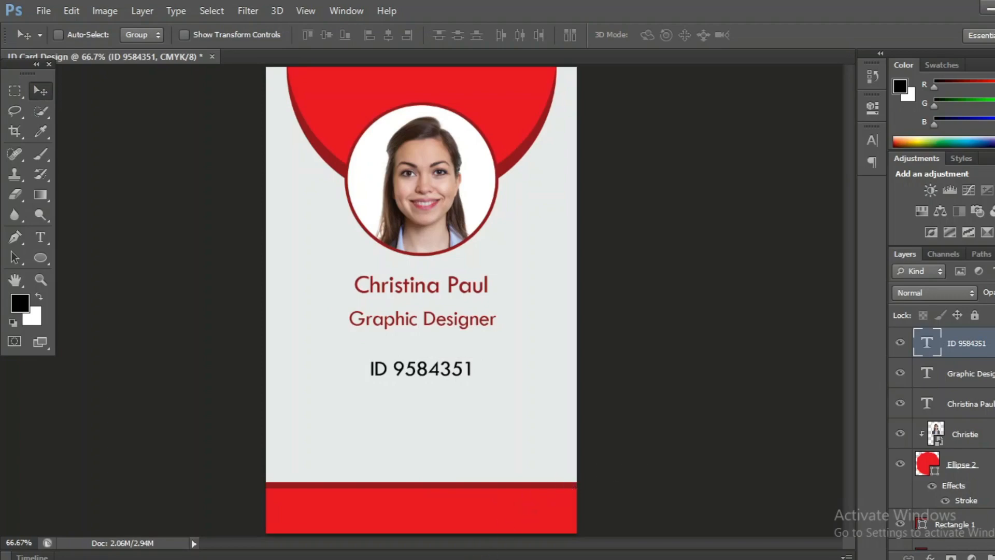
mouse_move(482, 555)
mouse_move(382, 515)
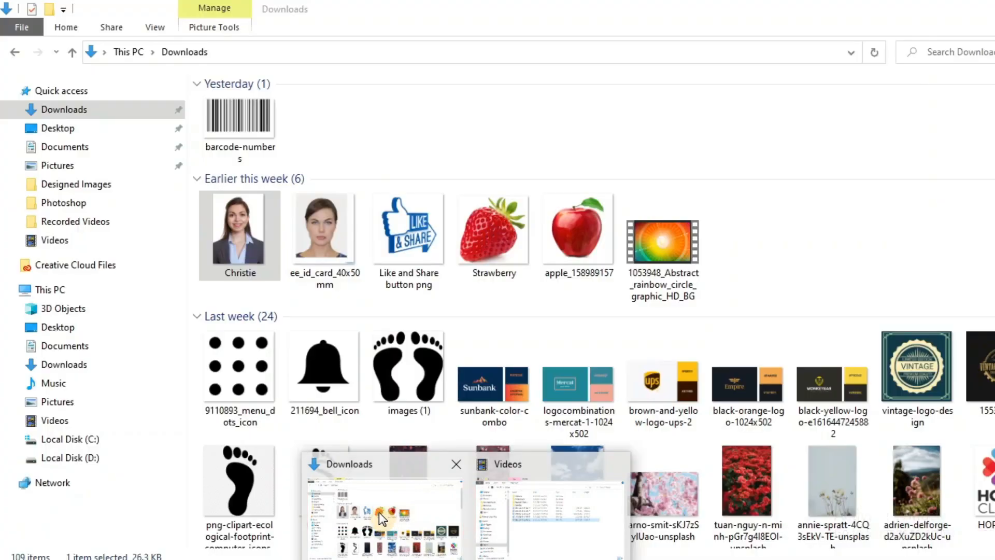
click(353, 465)
- Drop in the barcode-numbers image, shrink and flatten it, and centre it below the ID
drag(236, 123, 463, 424)
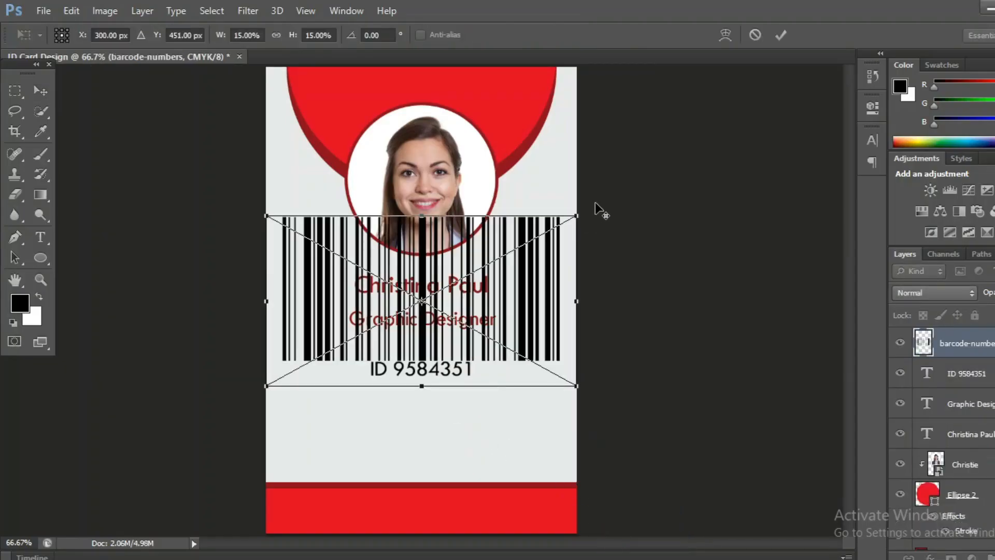
drag(577, 216, 519, 263)
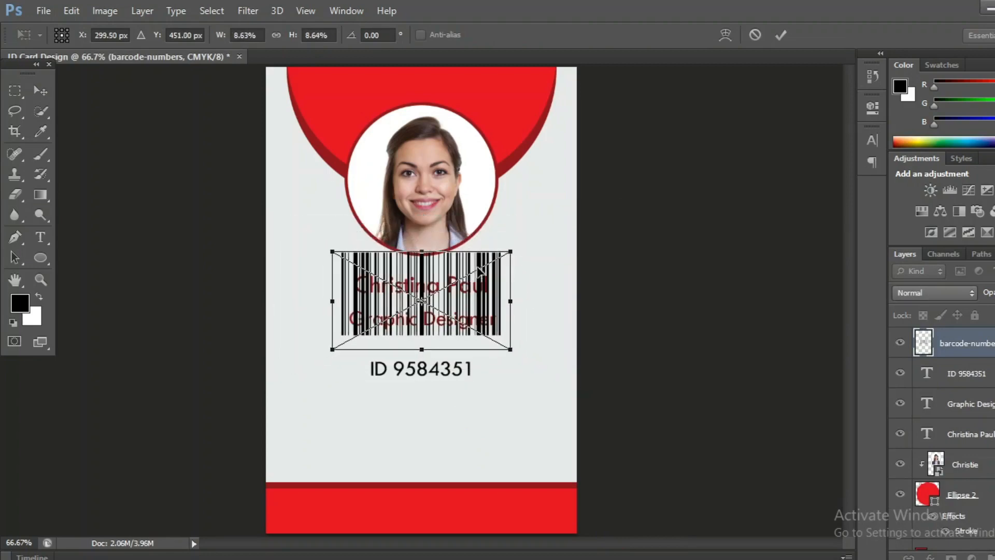
drag(420, 286, 424, 304)
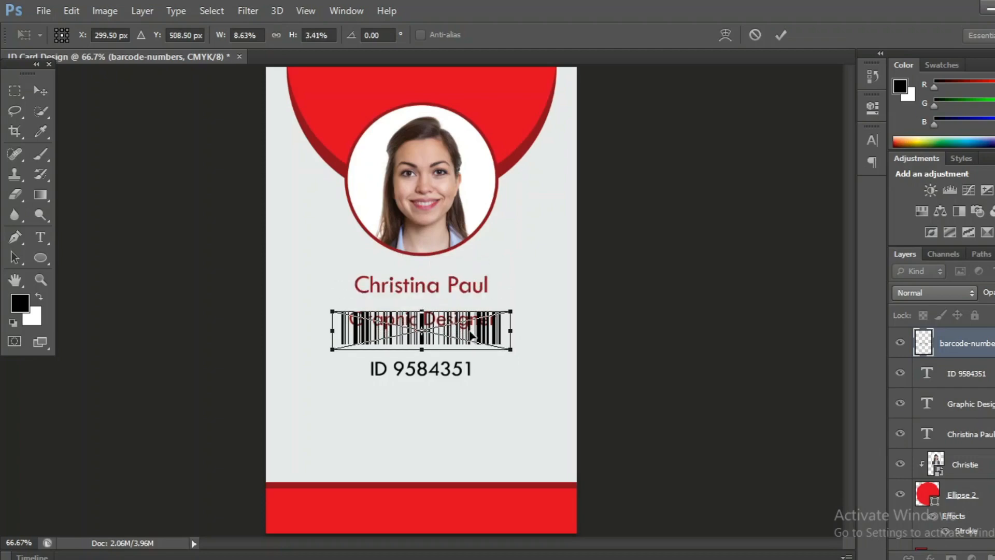
click(782, 35)
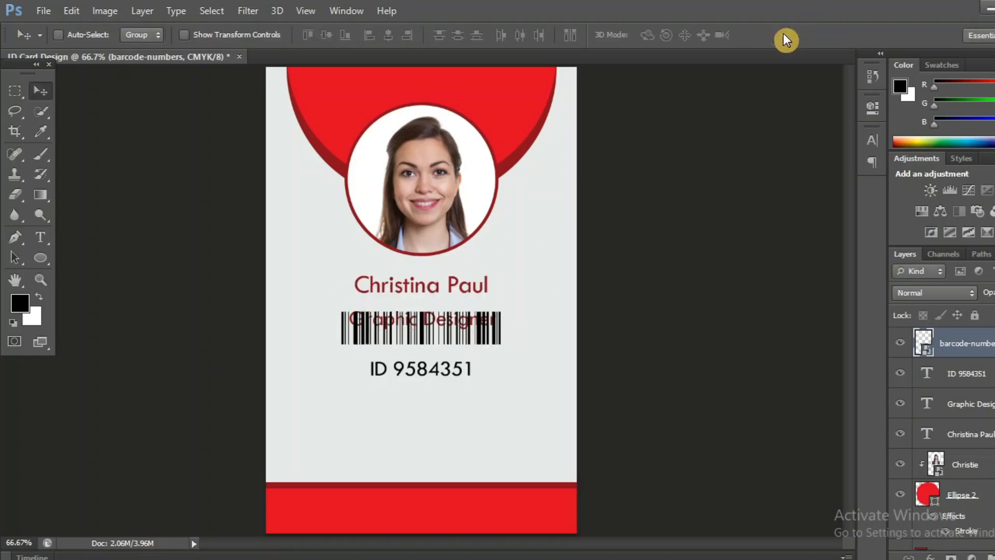
drag(456, 335, 455, 413)
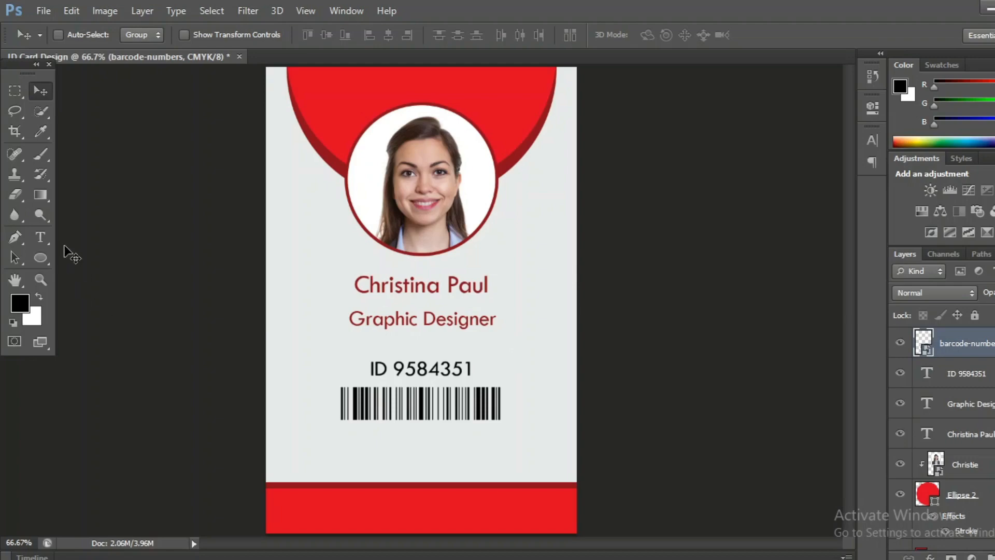
- Draw a tall thin dark red rectangle down the card's left side
click(48, 216)
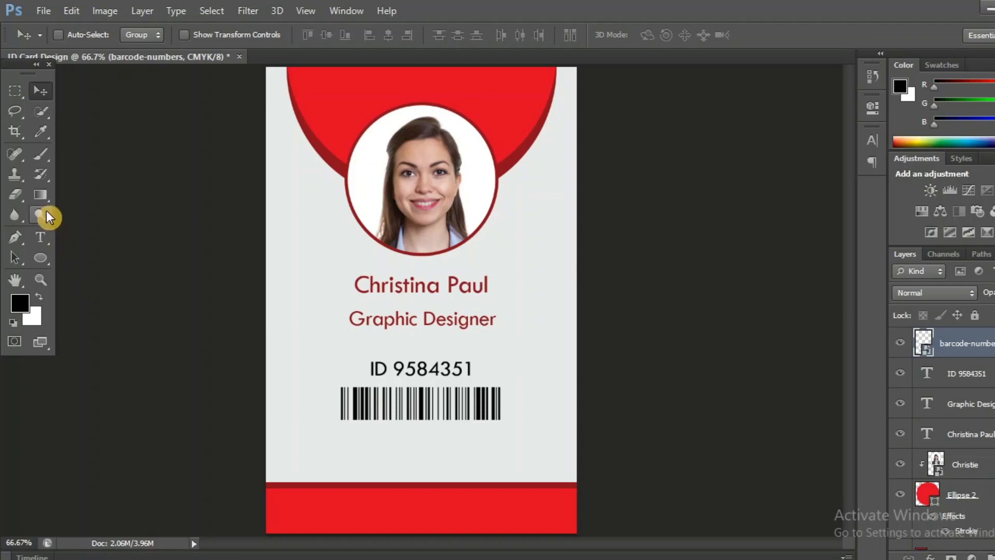
click(45, 259)
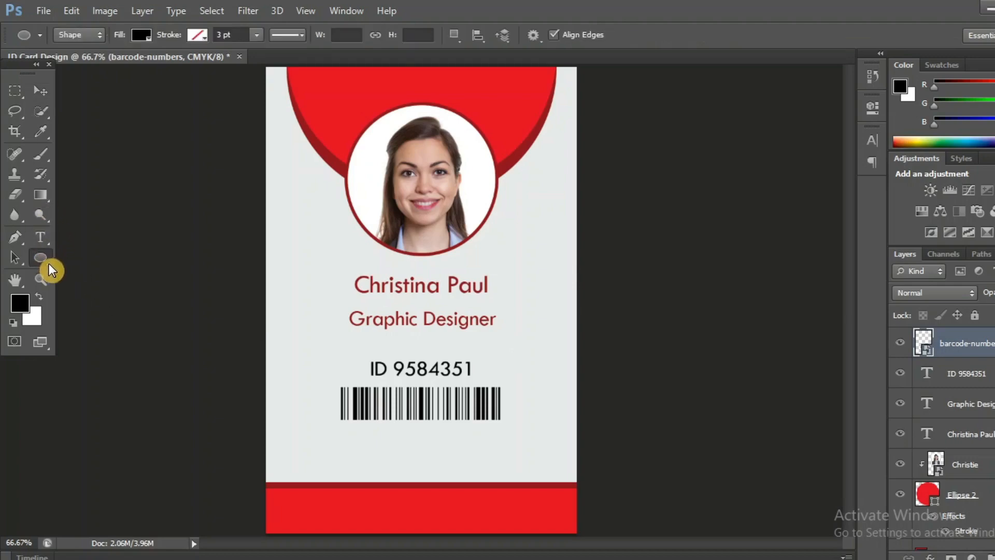
right_click(49, 263)
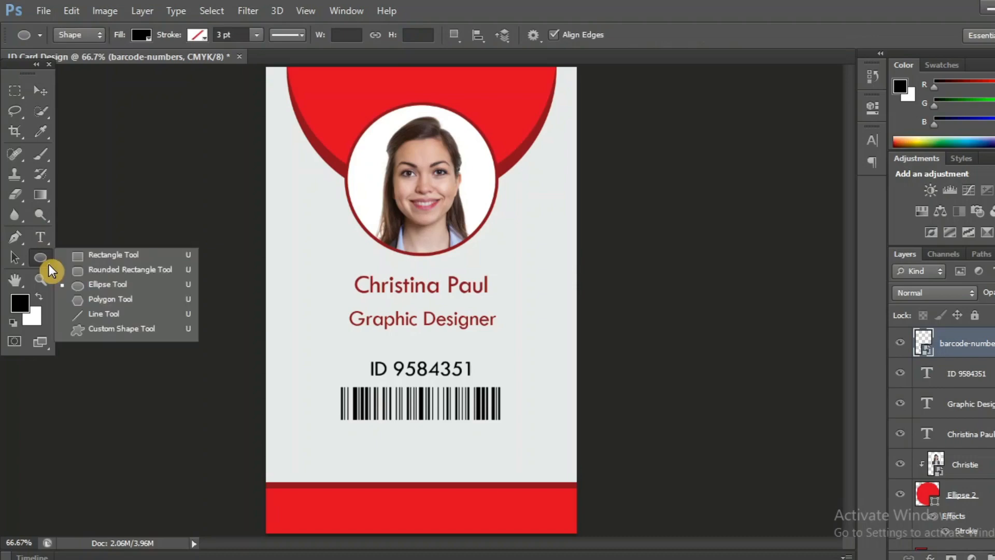
click(83, 255)
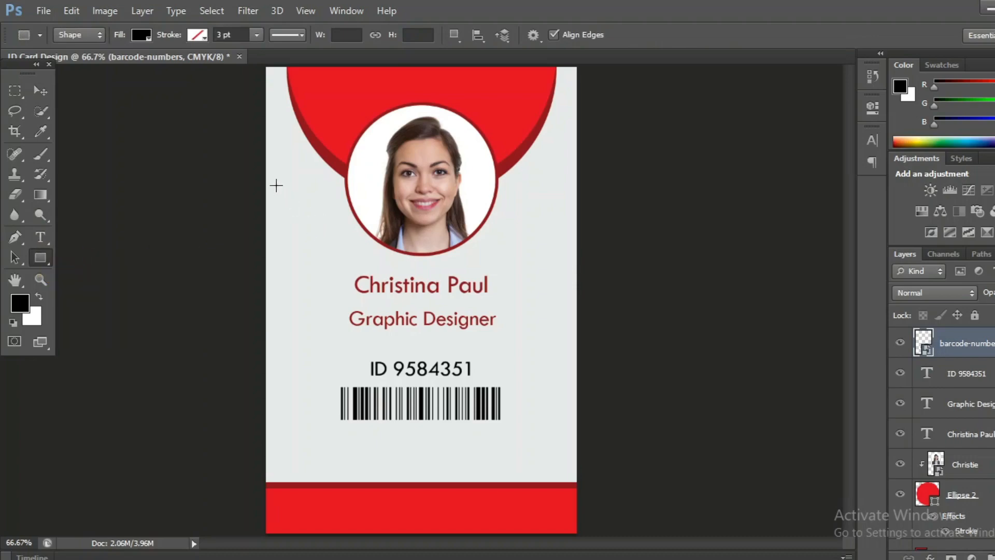
drag(280, 190, 289, 434)
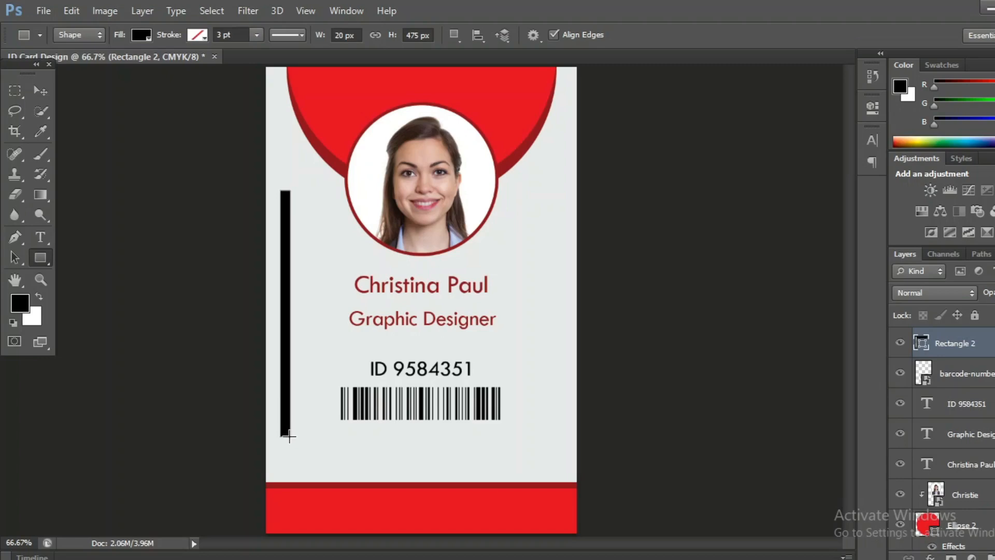
click(141, 35)
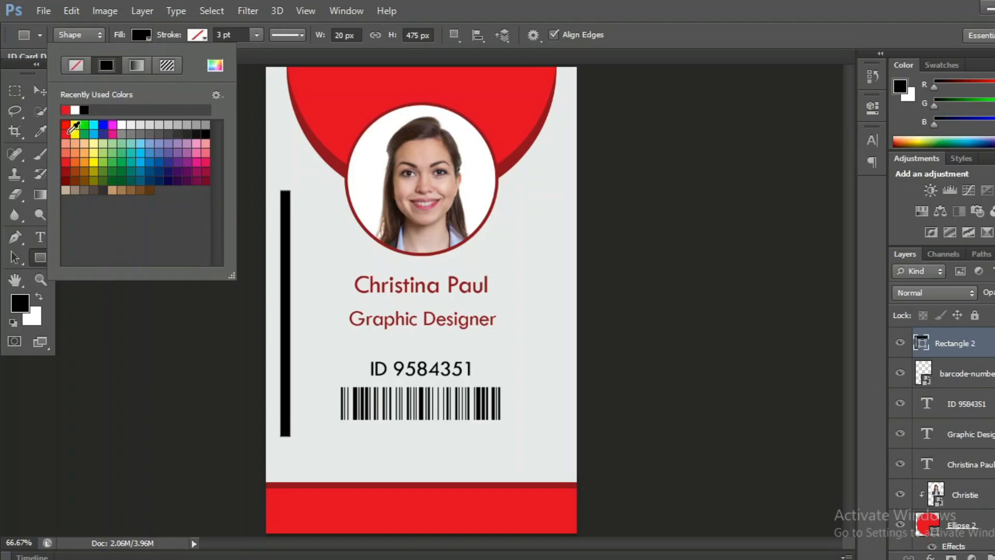
click(68, 165)
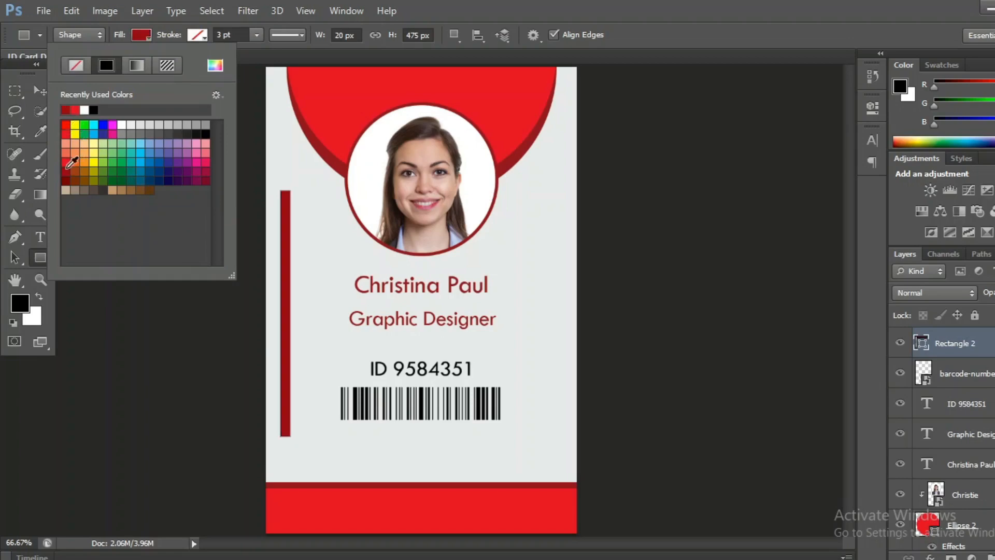
click(71, 179)
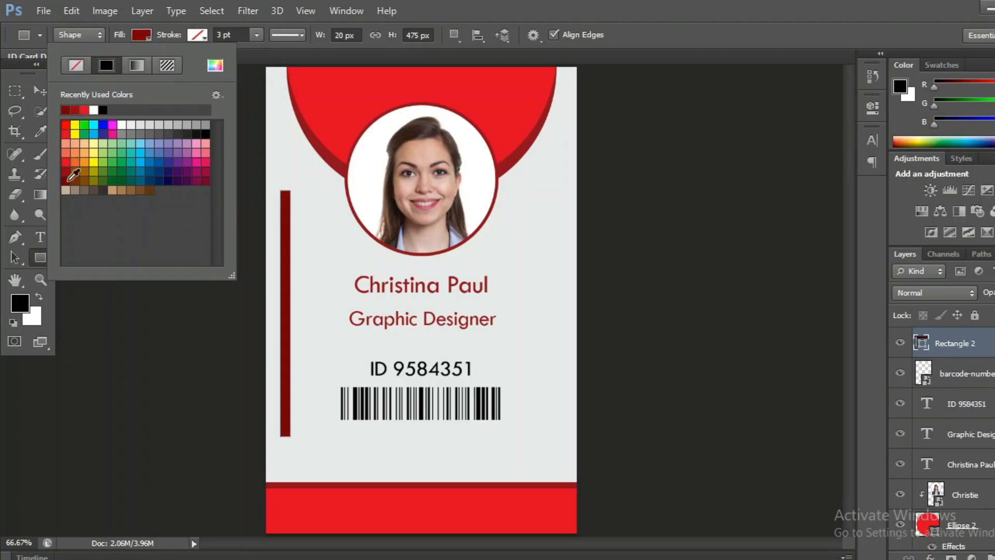
click(539, 11)
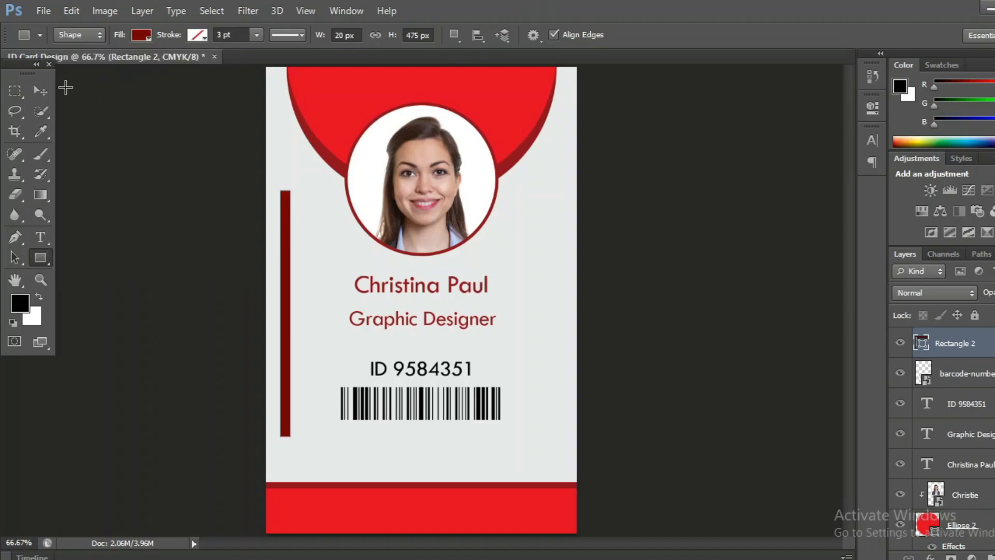
- Place a copy of the dark red bar on the card's right side
click(40, 91)
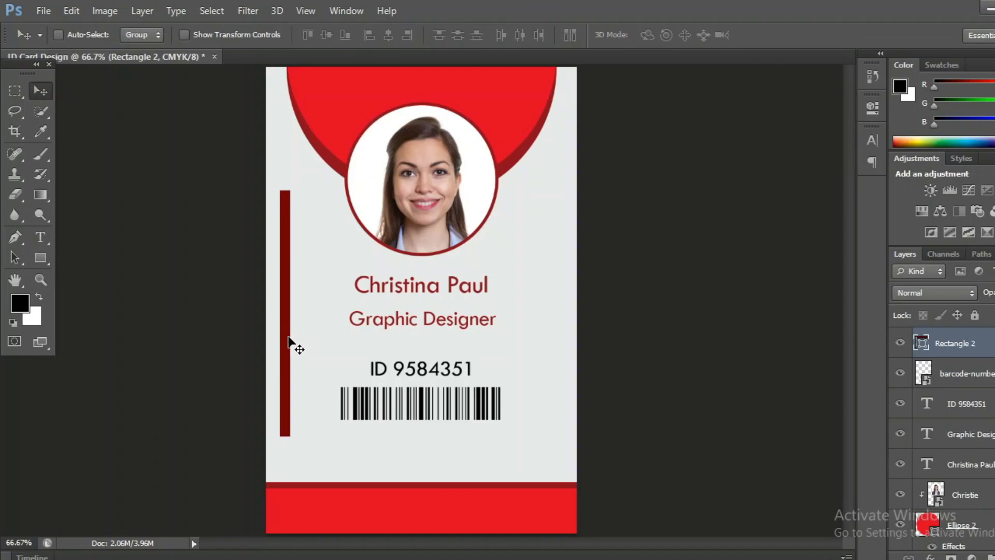
drag(288, 342, 562, 339)
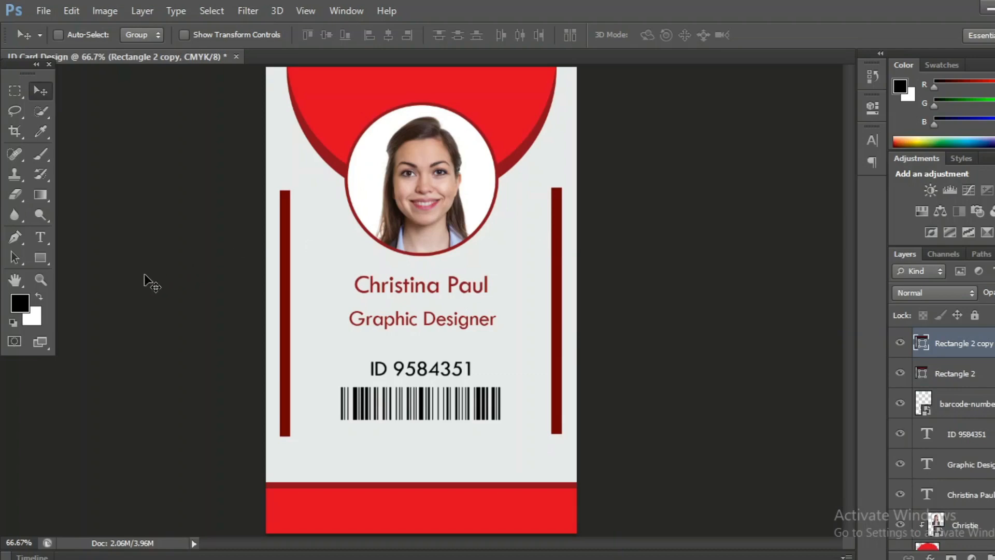
click(48, 263)
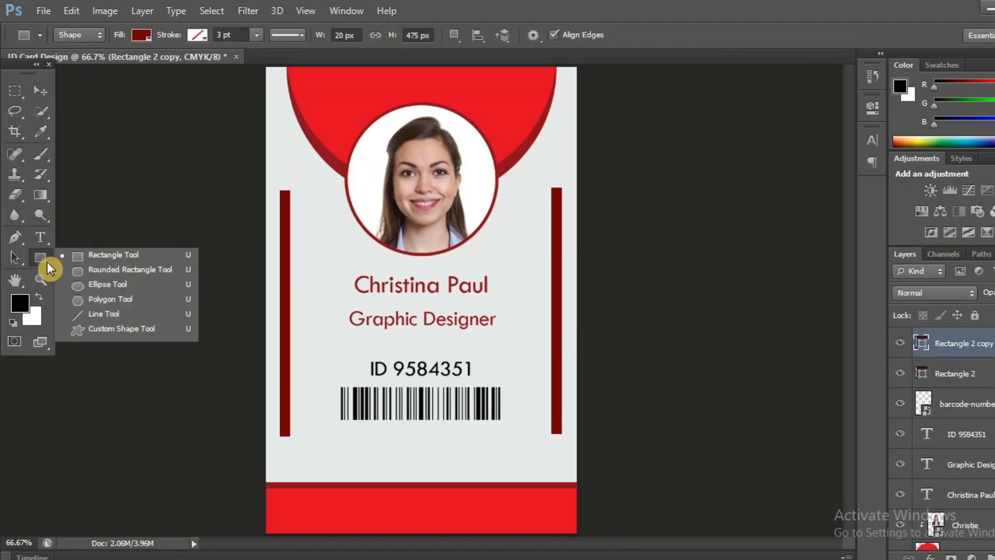
- Choose the checkerboard diamond shape from the Custom Shape library
click(111, 328)
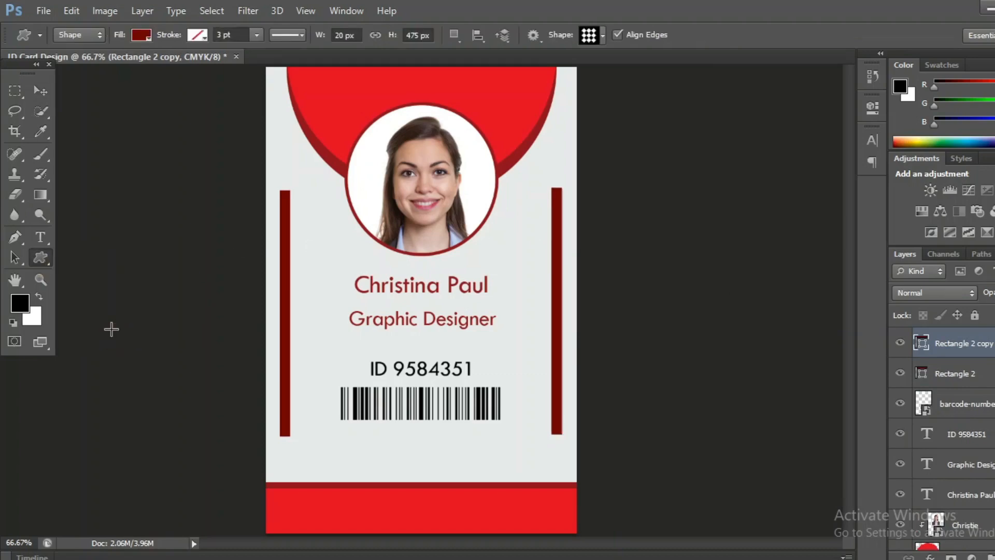
click(589, 37)
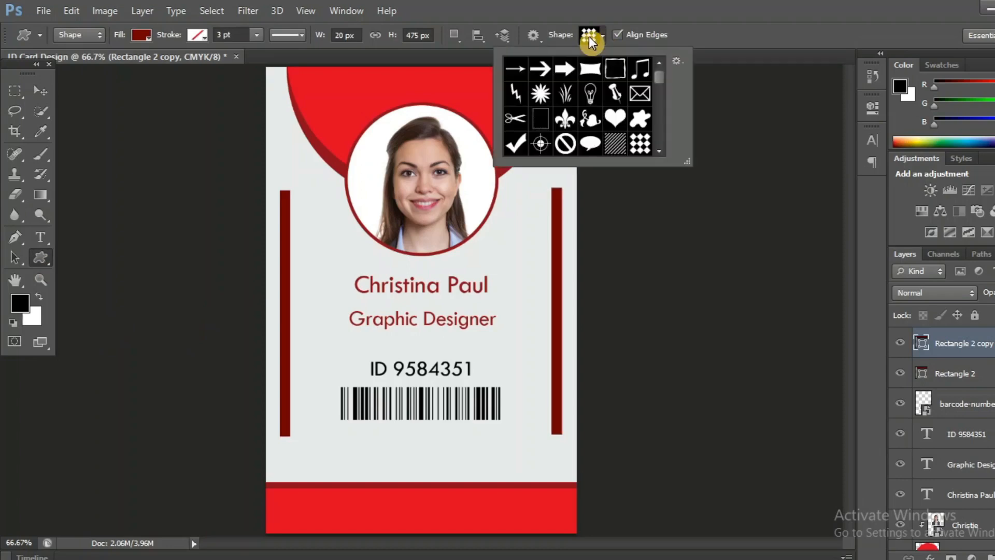
click(642, 145)
click(384, 509)
- Zoom in and draw the diamond shape on the bottom red band, filled white
key(ctrl+plus)
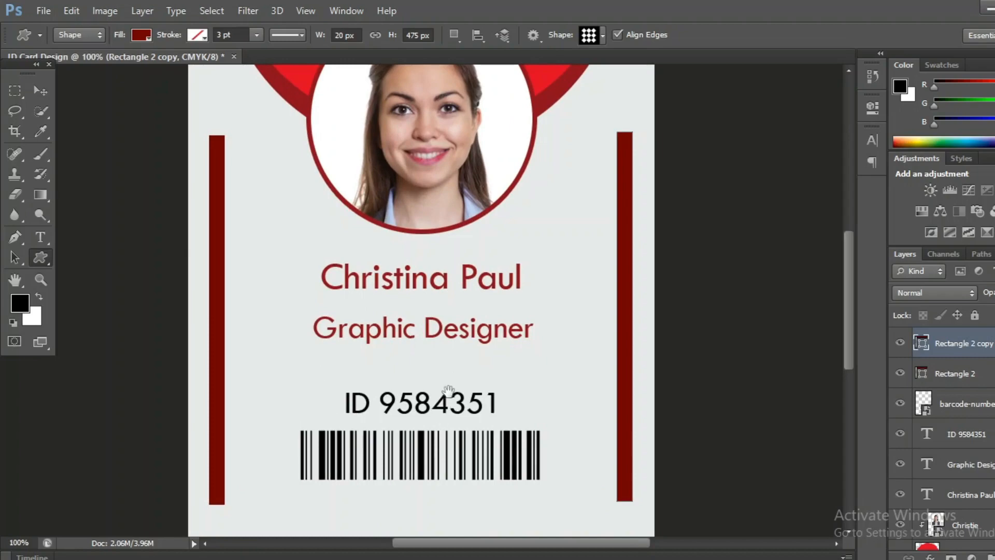
drag(447, 392, 440, 196)
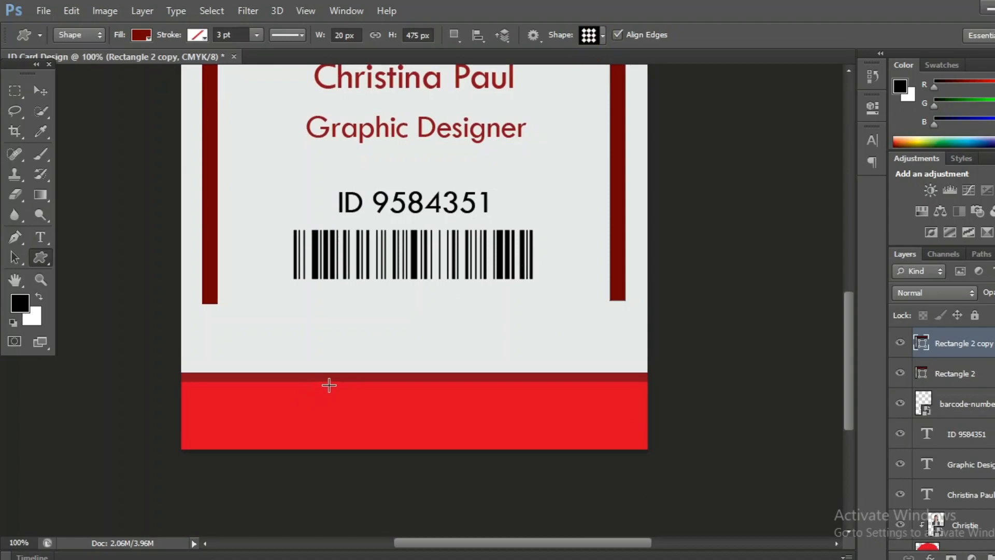
drag(328, 386, 389, 442)
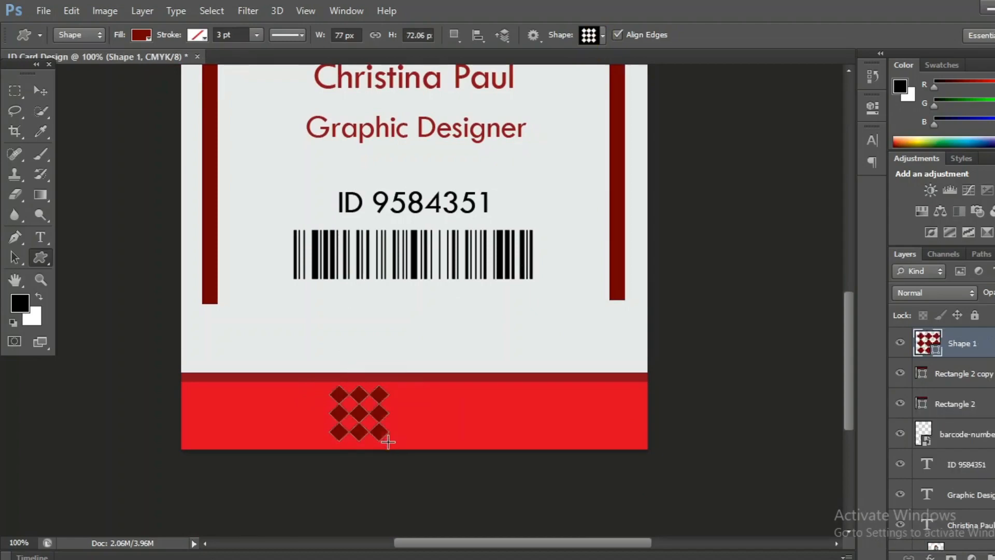
click(141, 35)
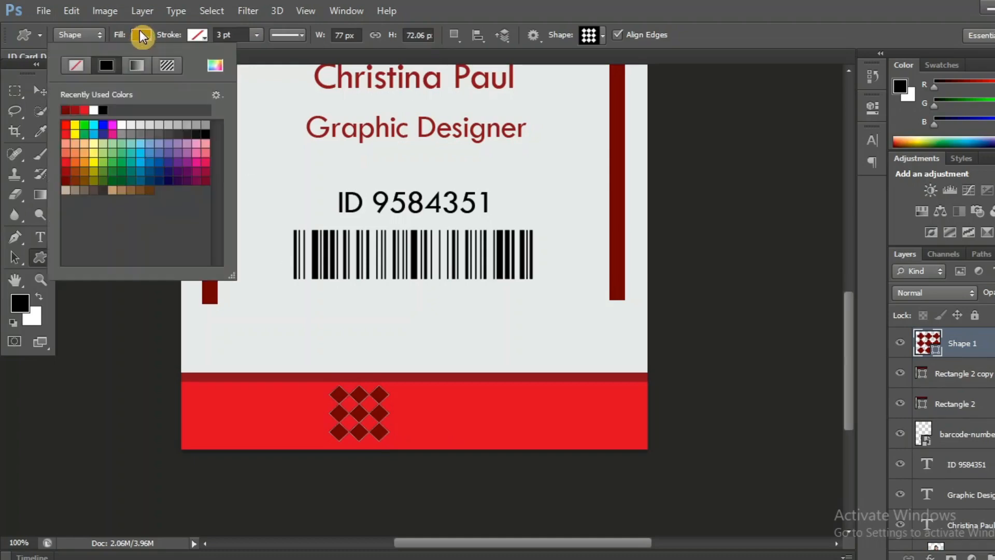
click(96, 110)
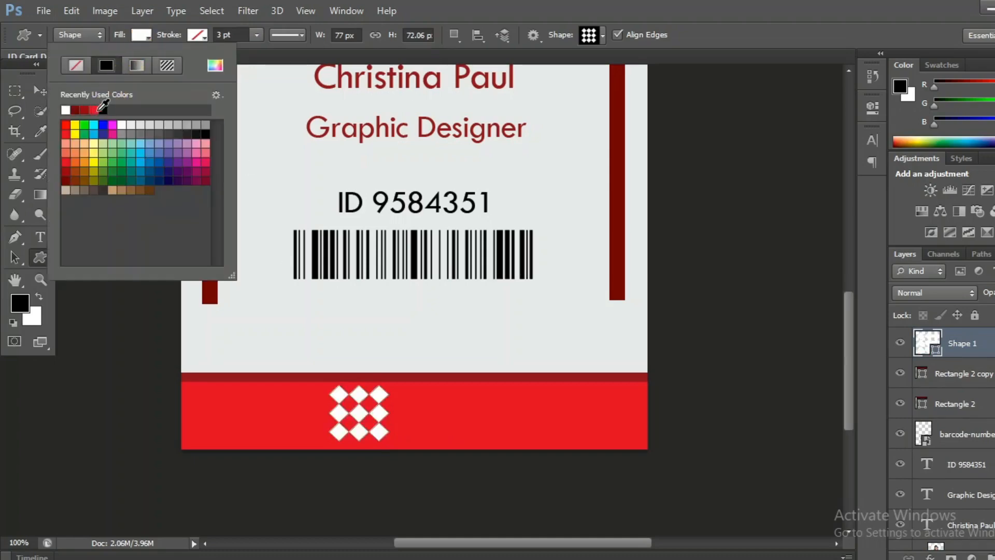
click(495, 7)
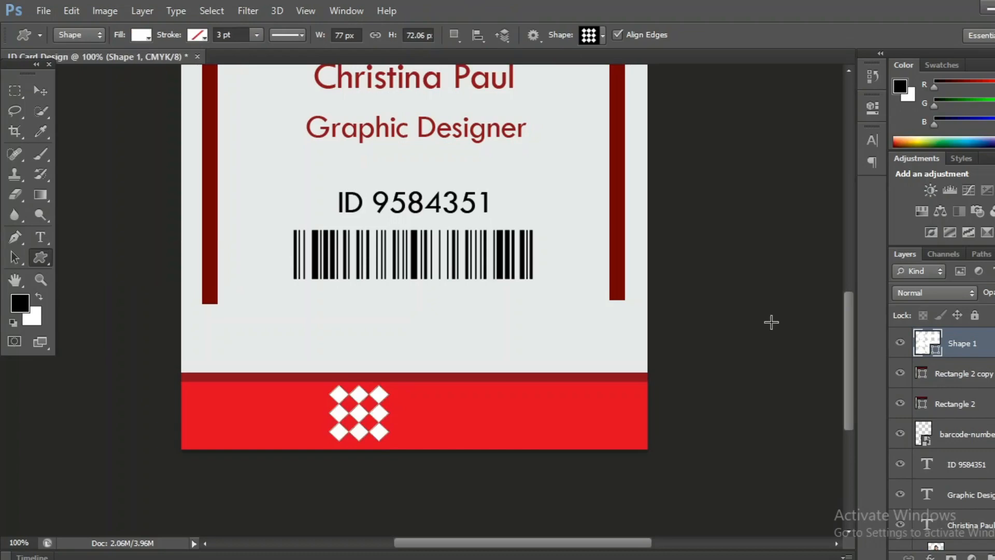
click(39, 238)
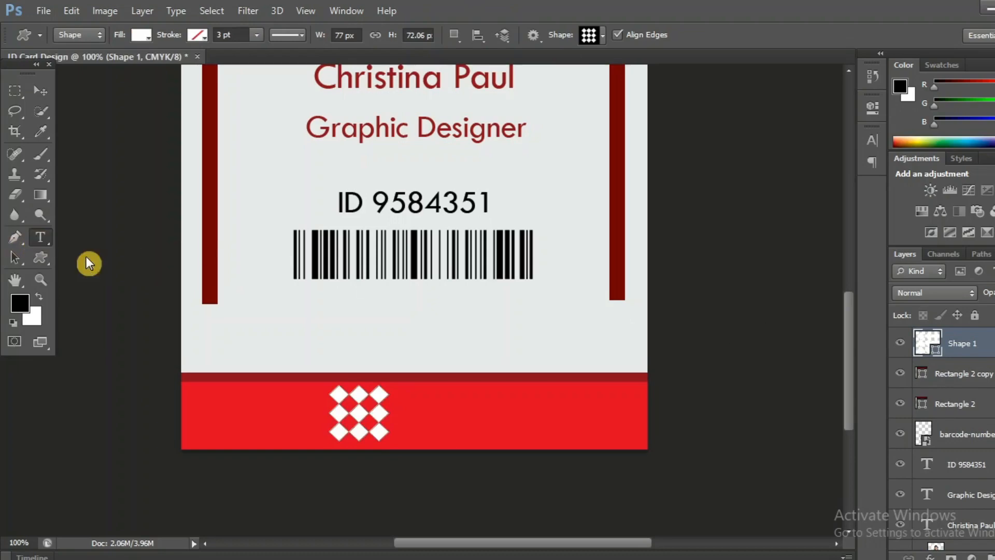
- Type 'Maskpro' on the red band at 9 pt and colour it white
click(407, 390)
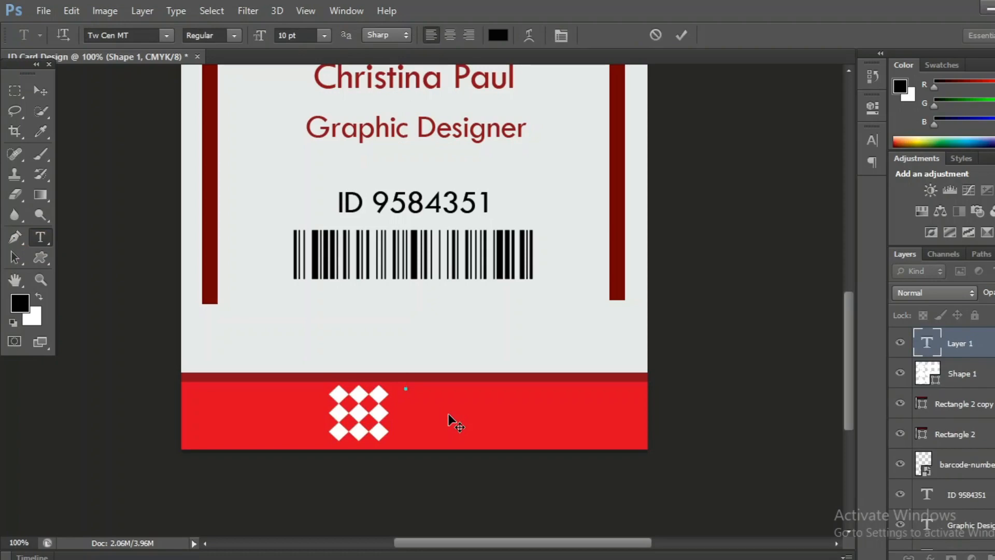
click(324, 37)
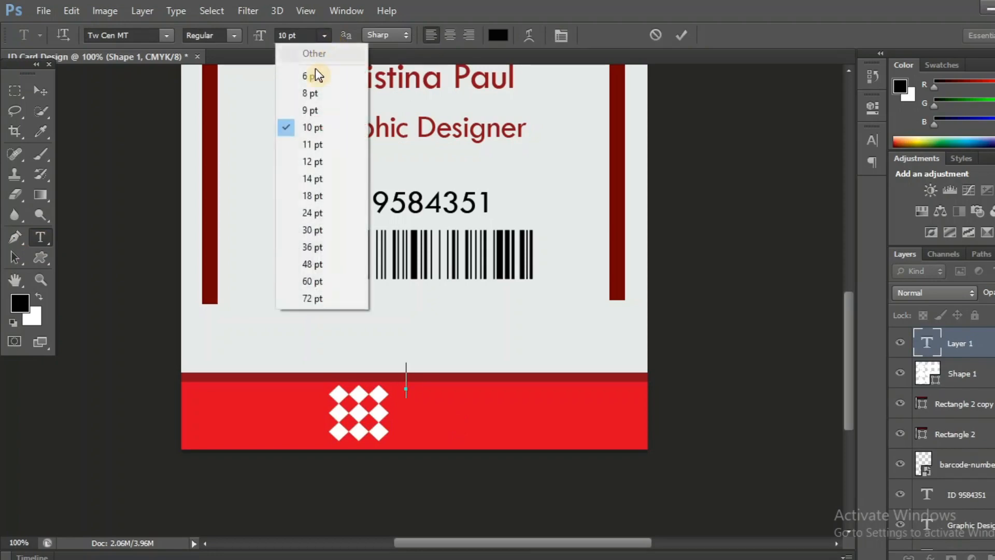
click(315, 108)
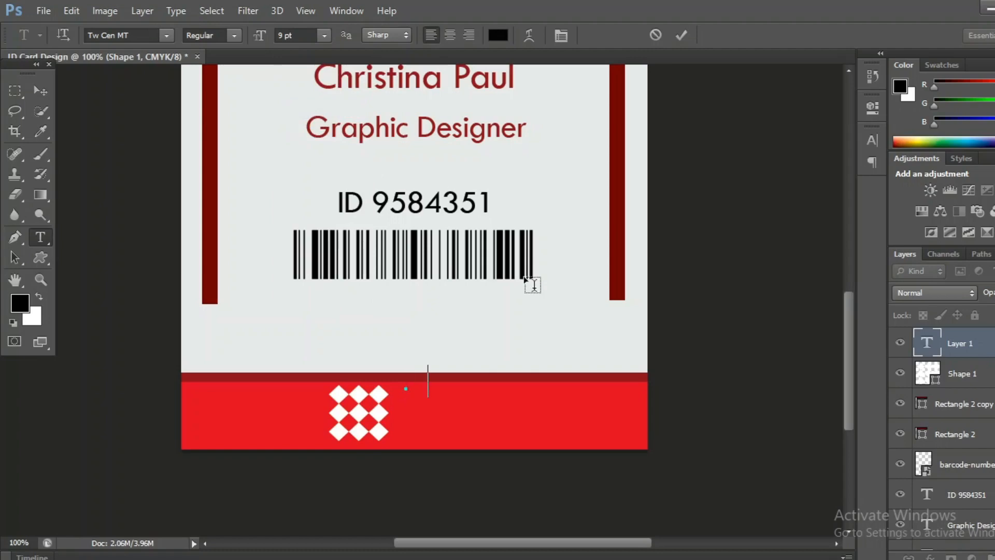
text(Maskpro)
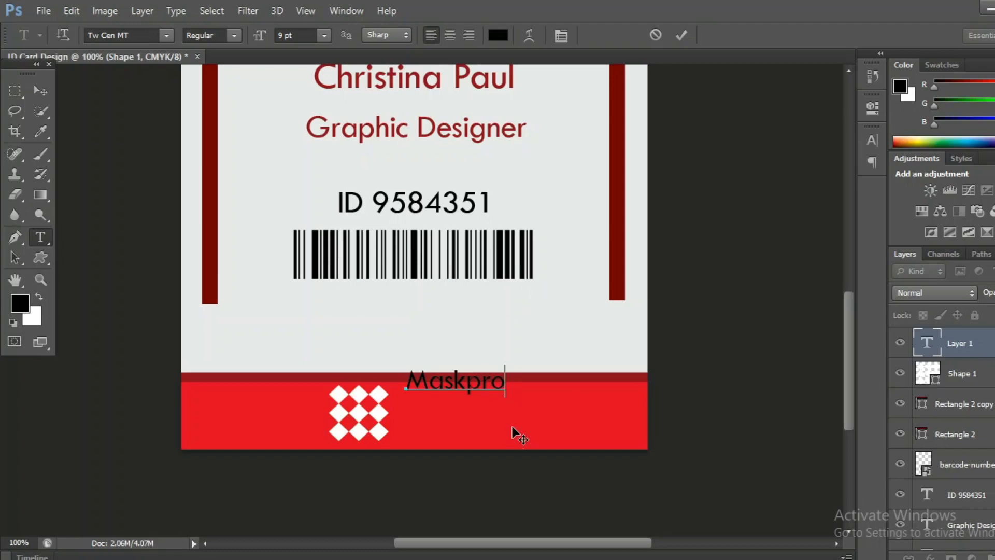
drag(506, 384, 405, 384)
click(499, 36)
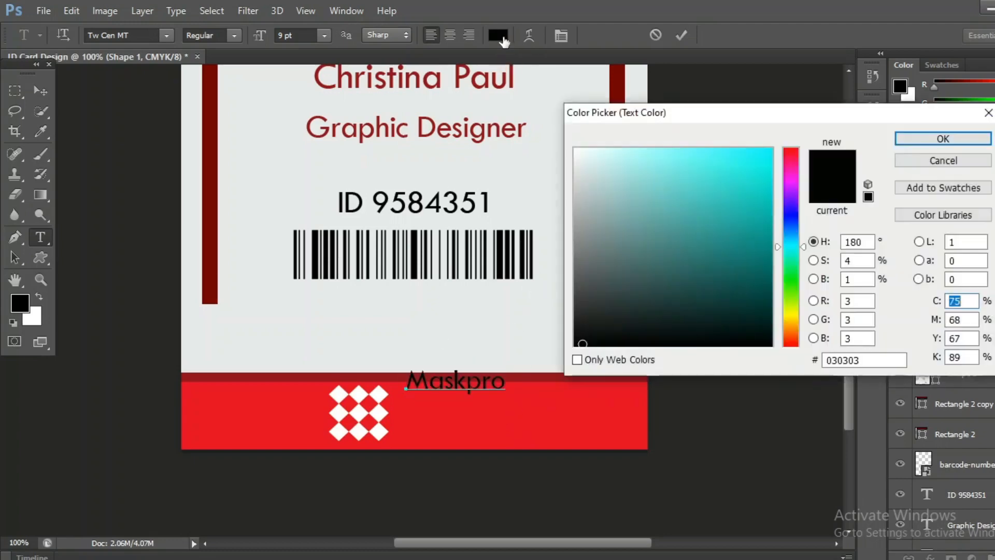
drag(589, 152, 570, 147)
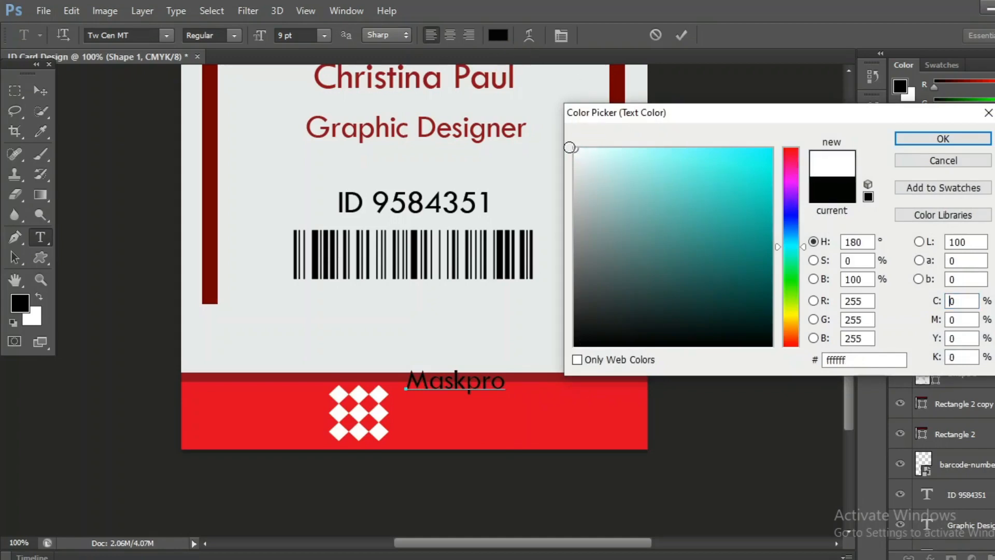
click(900, 144)
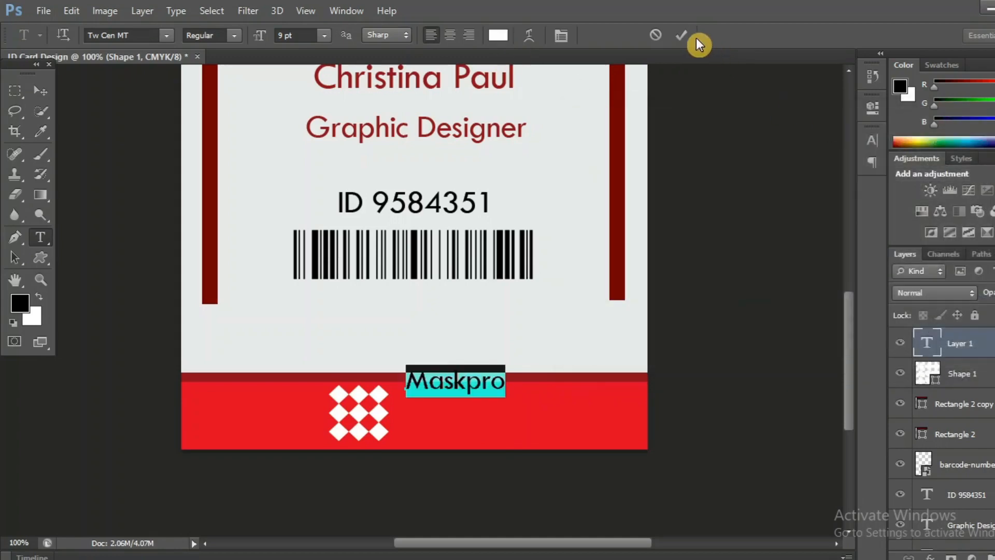
click(682, 35)
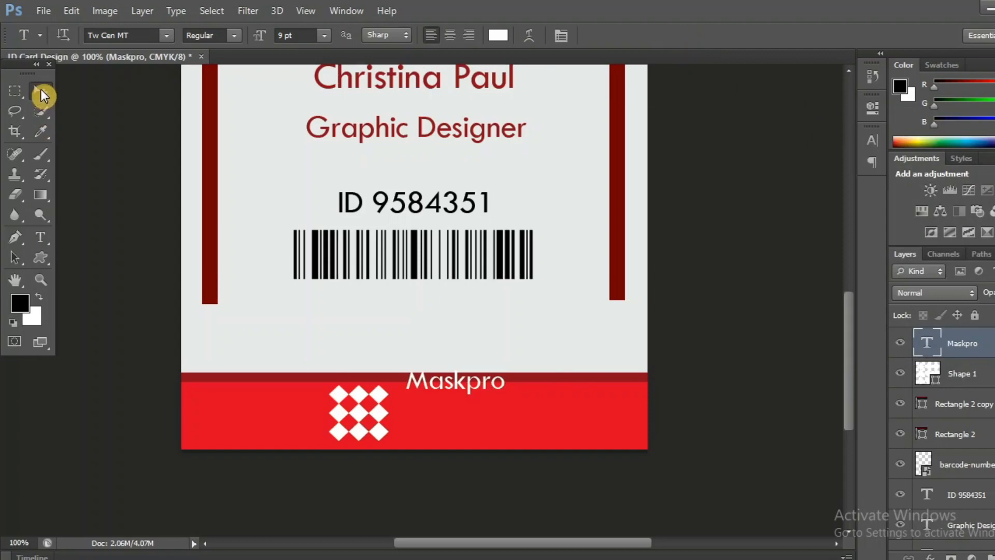
- Move Maskpro beside the logo and duplicate it onto a second line below
click(40, 92)
drag(450, 388, 449, 405)
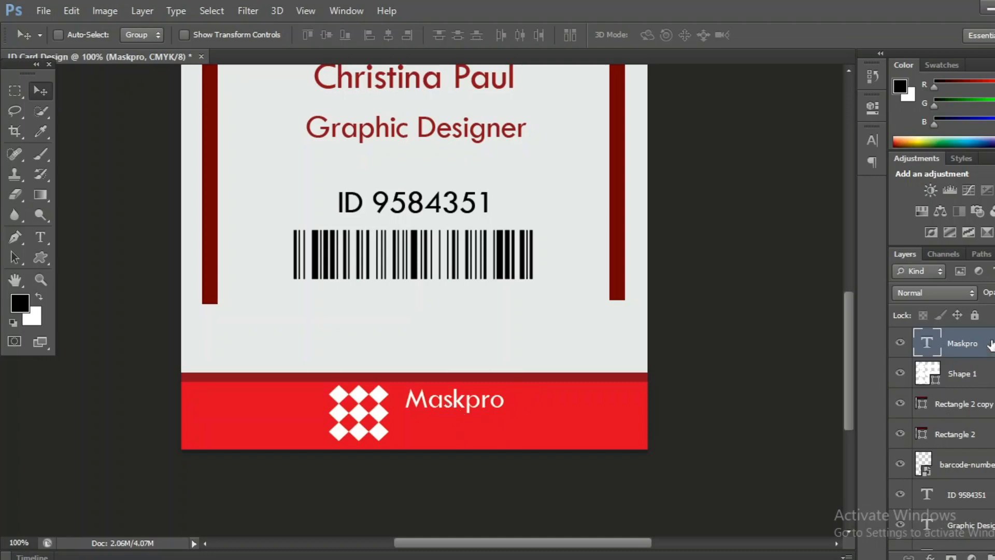
drag(990, 345, 994, 558)
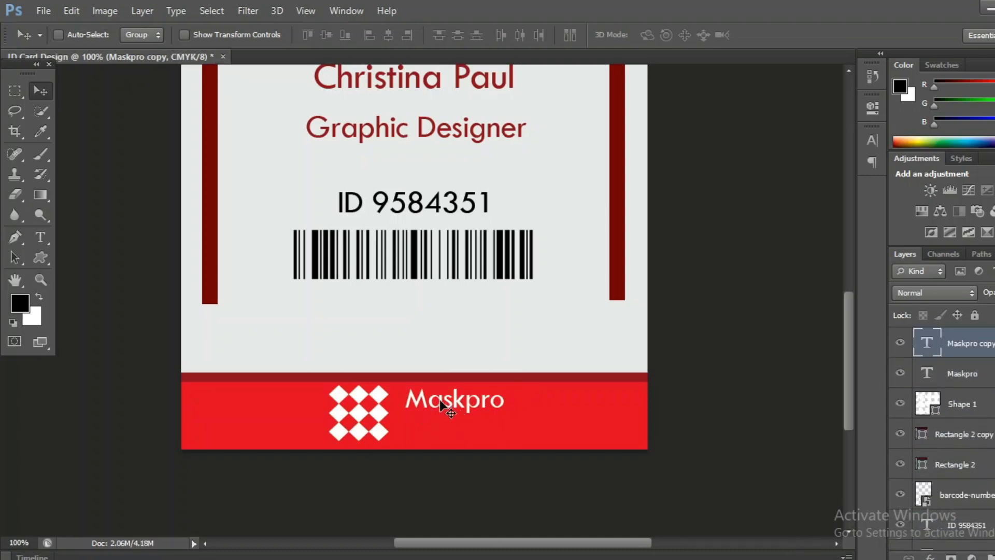
drag(439, 404, 440, 434)
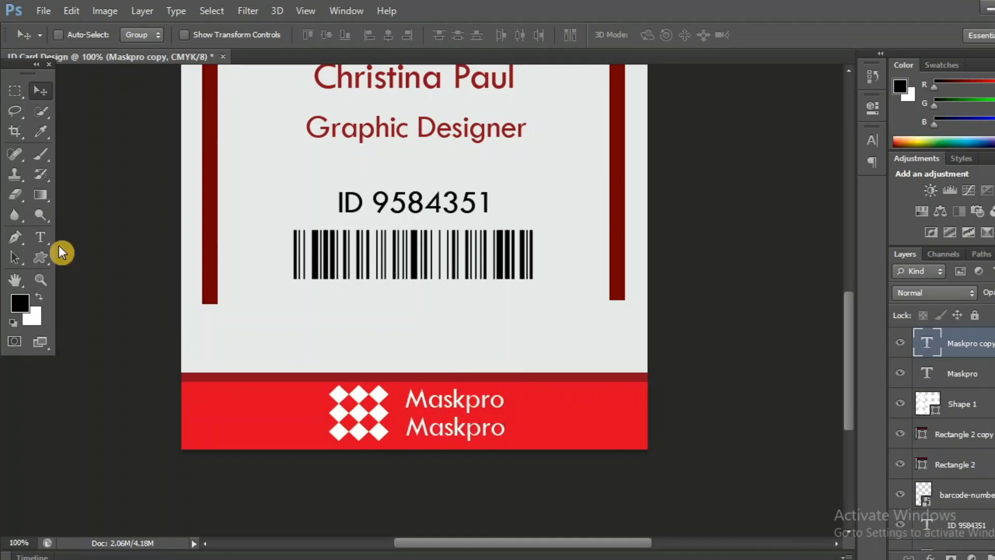
- Replace the copied line with 'Graphic Design' and zoom out to the whole card
click(43, 240)
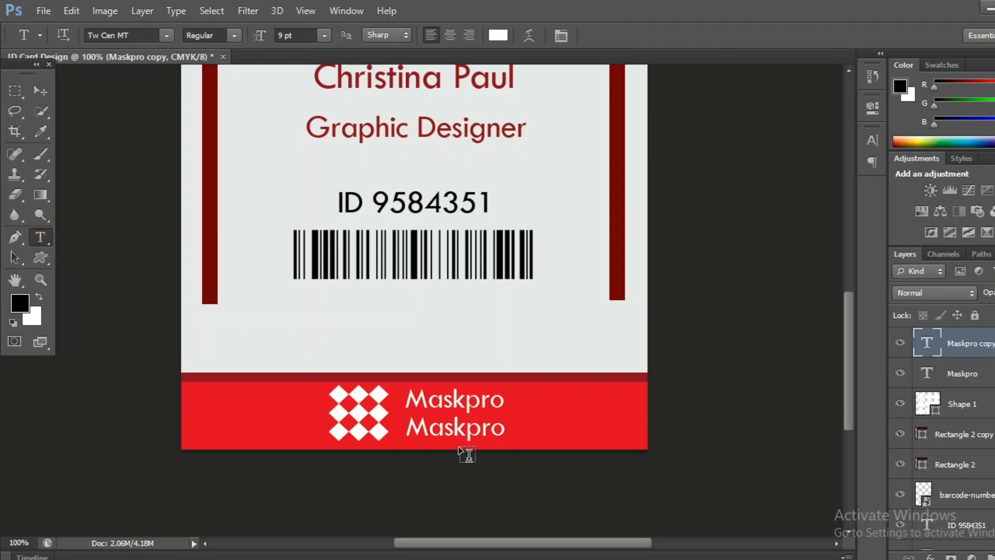
drag(407, 426, 511, 435)
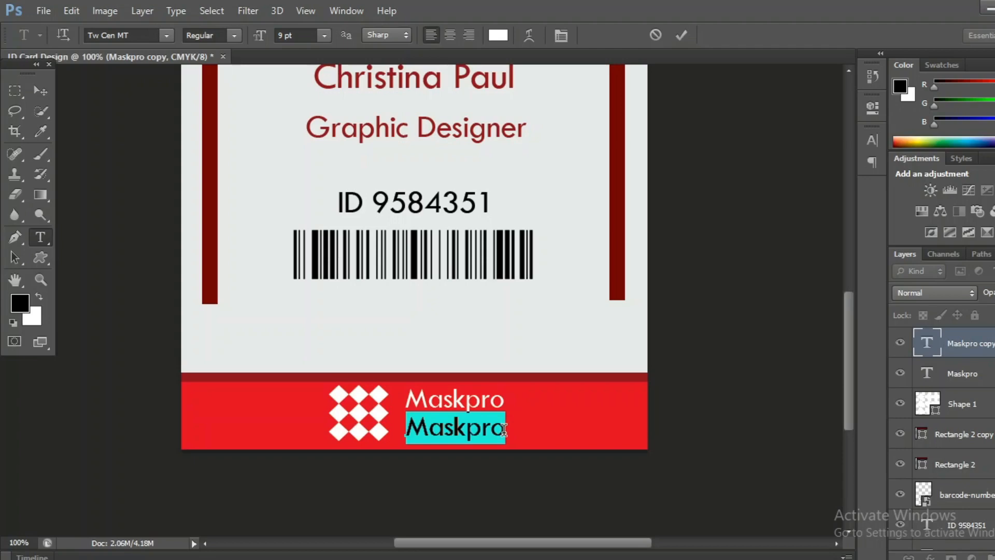
text(G)
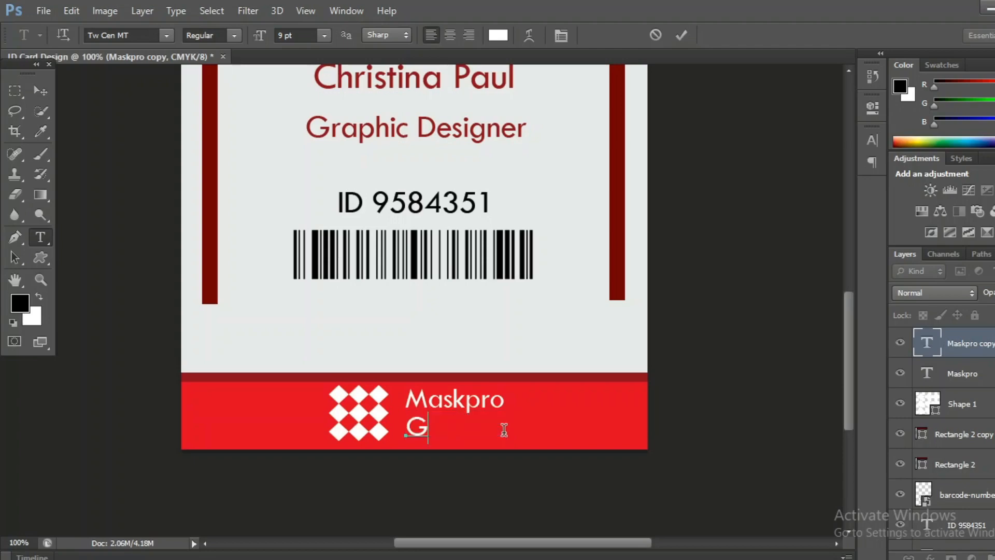
text(raph)
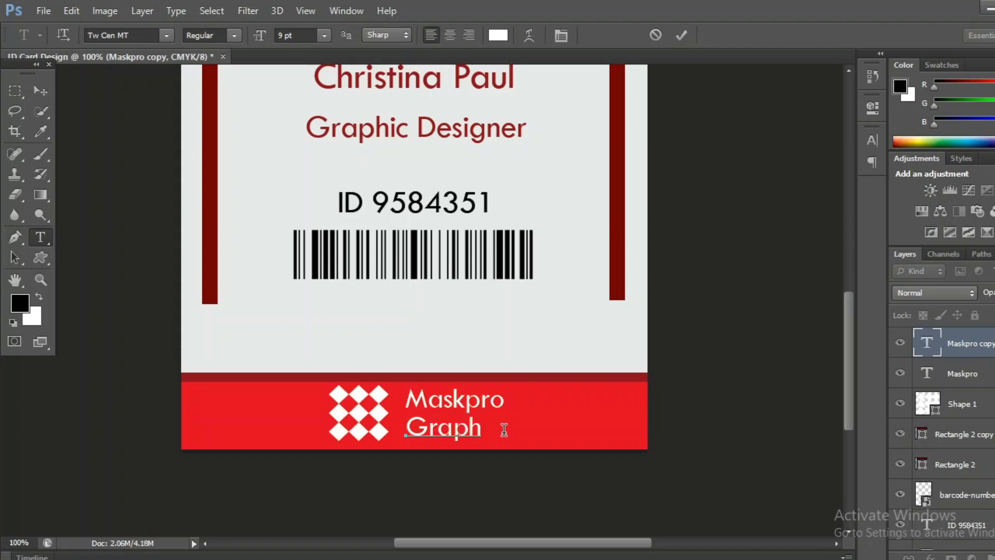
text(ic Des)
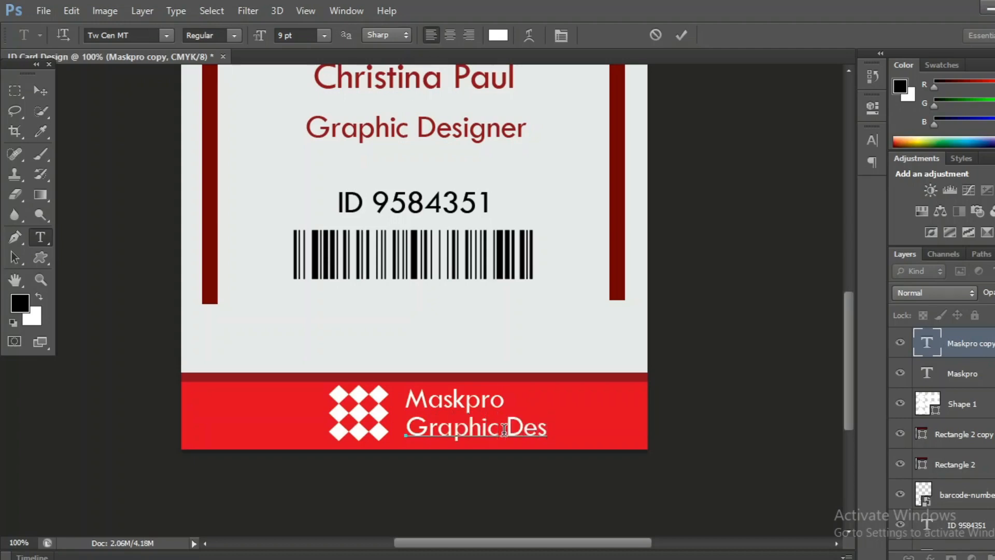
text(ign)
click(683, 36)
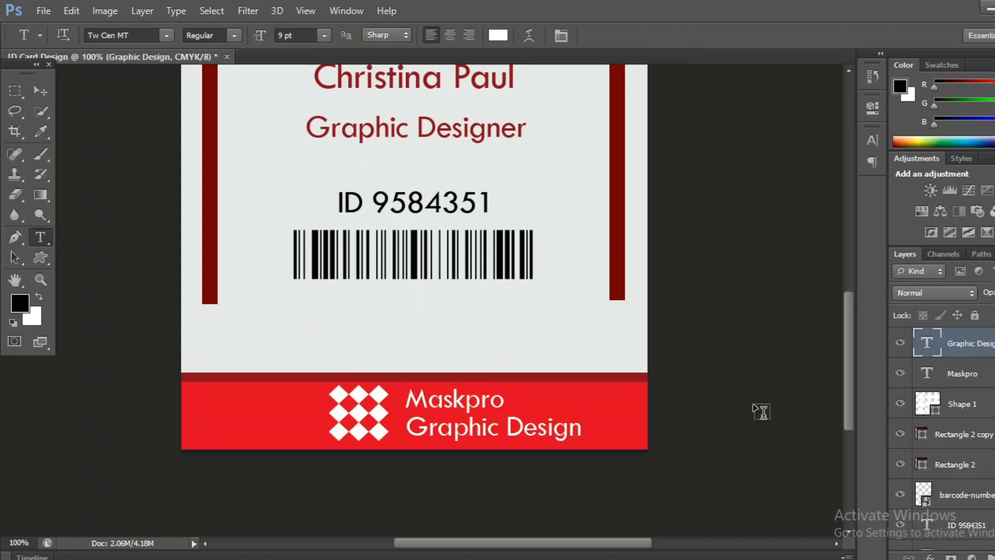
key(ctrl+minus)
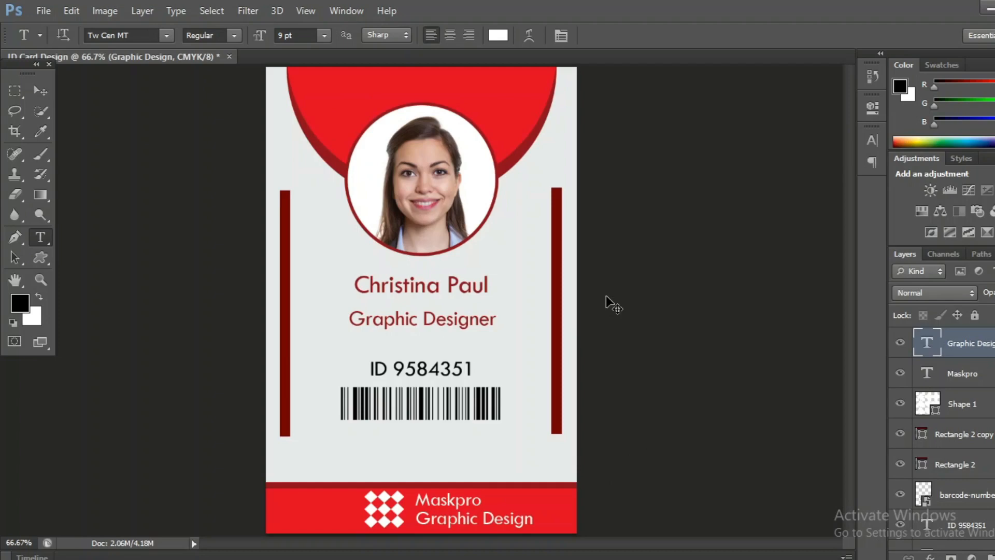
key(ctrl+2)
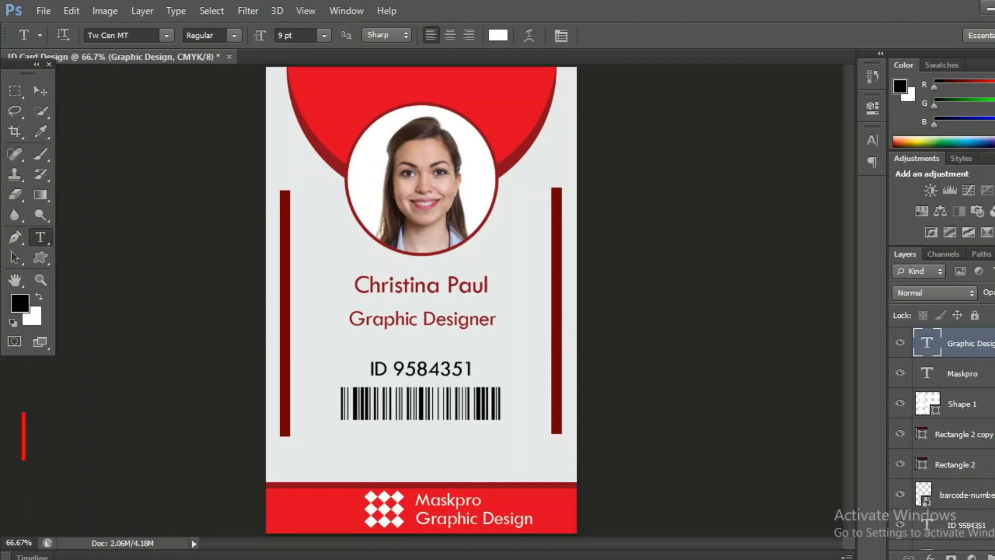
text(hot)
key(BackSpace)
key(BackSpace)
key(BackSpace)
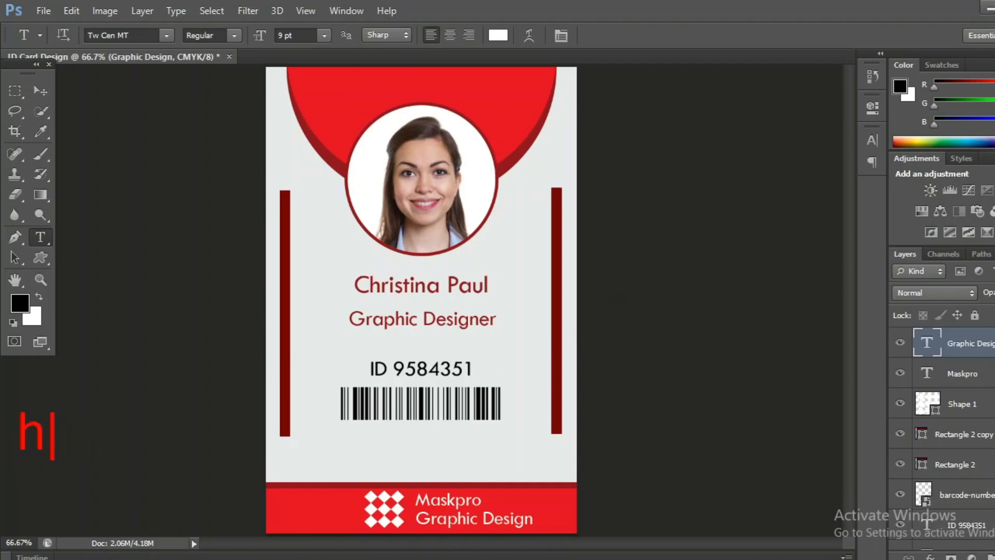
text(How to )
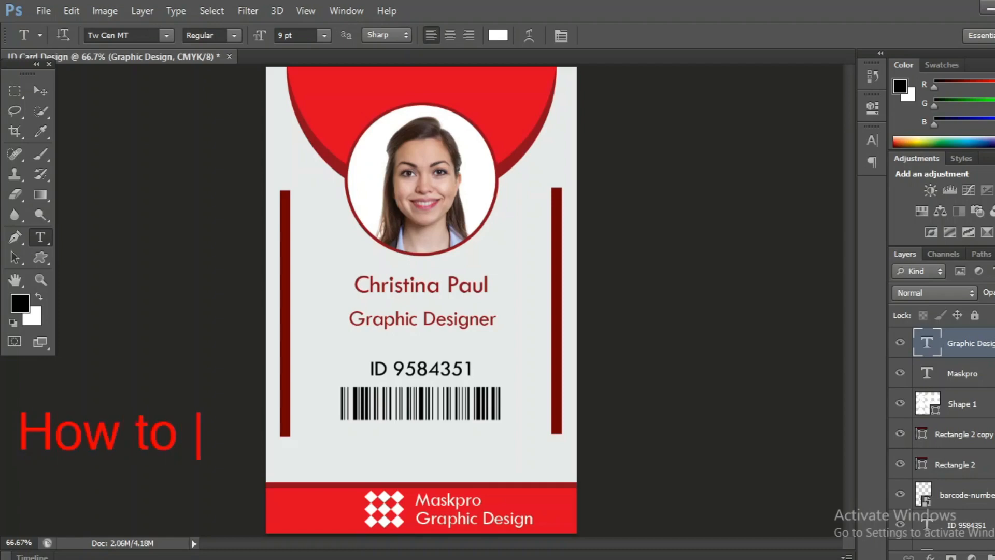
text(save i)
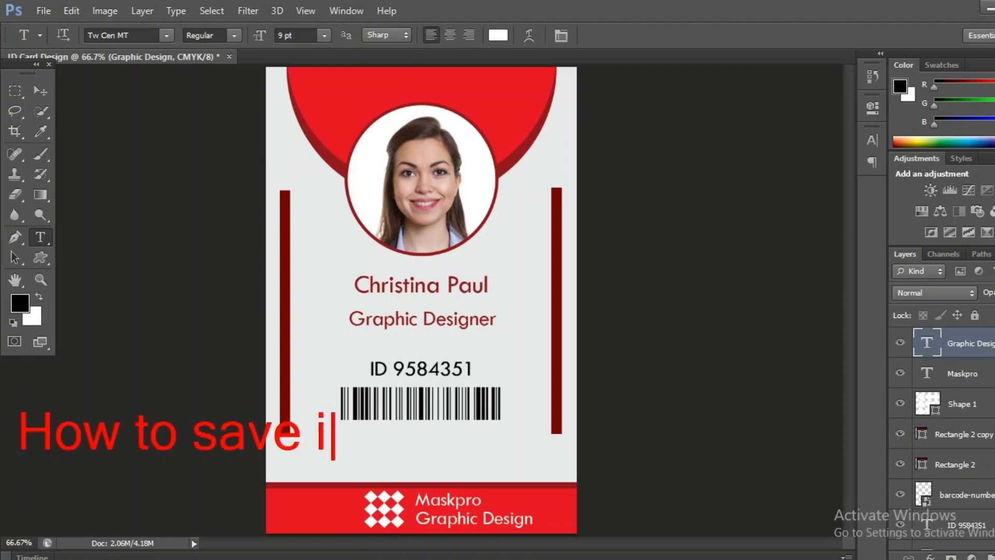
text(n ps)
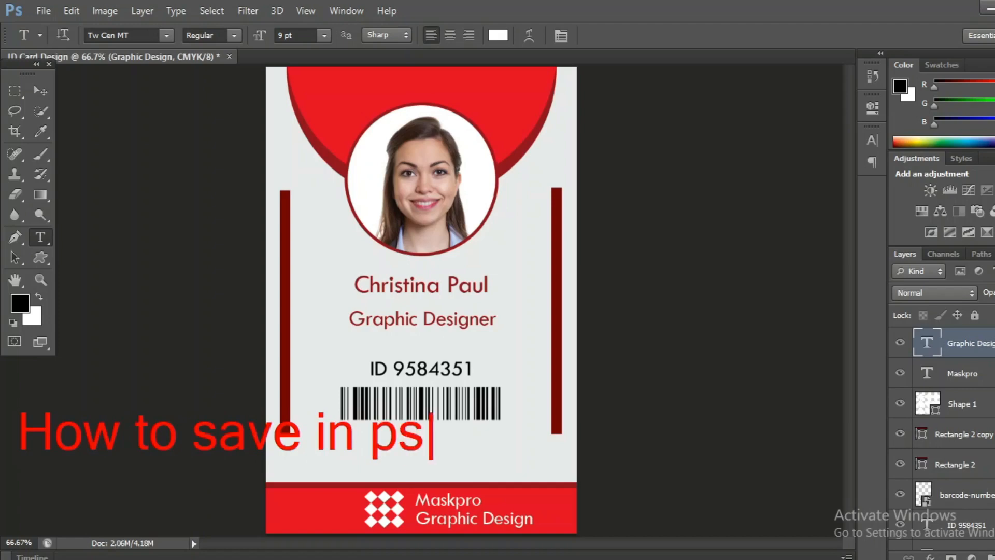
text(d an)
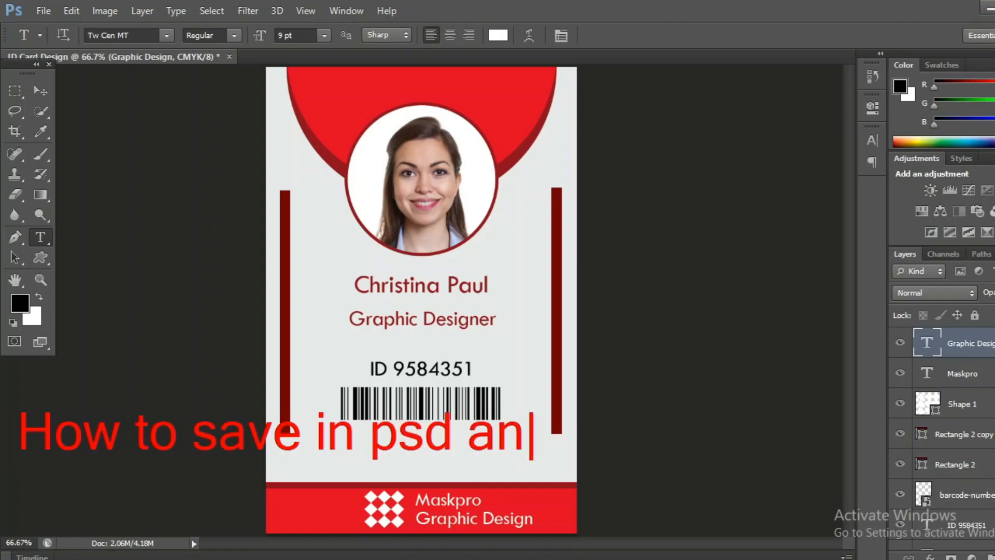
text(d jp)
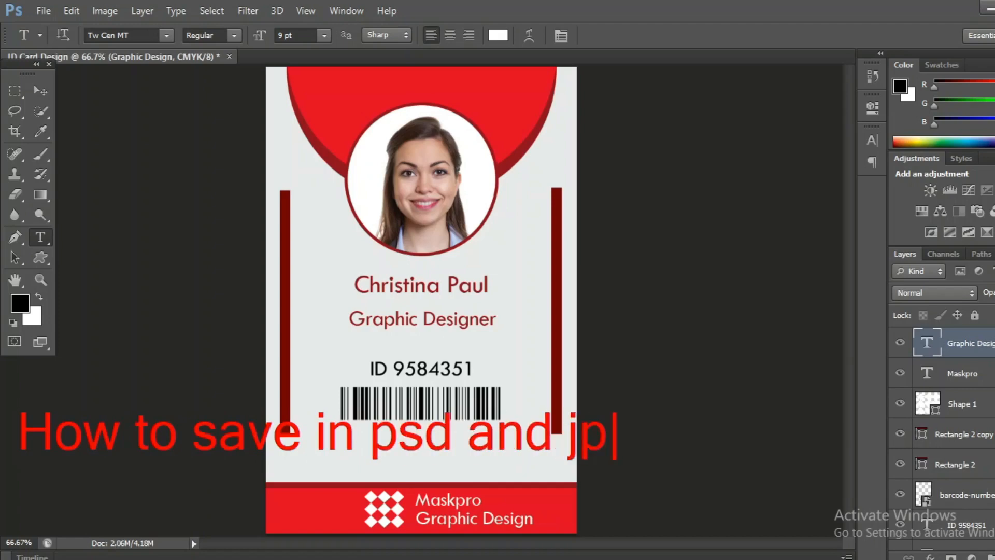
text(eg file)
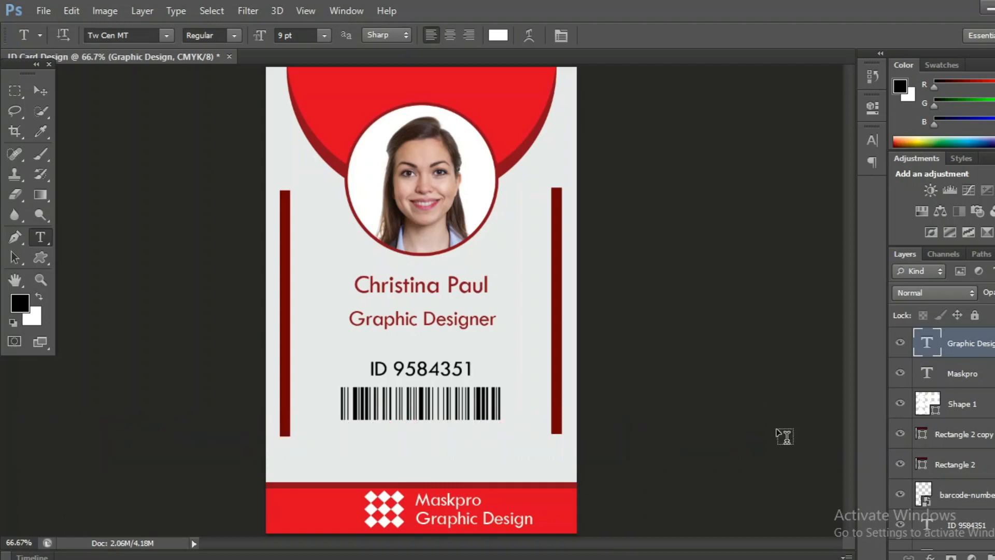
- Save the card as ID Card Design.psd, accepting the compatibility options
click(43, 12)
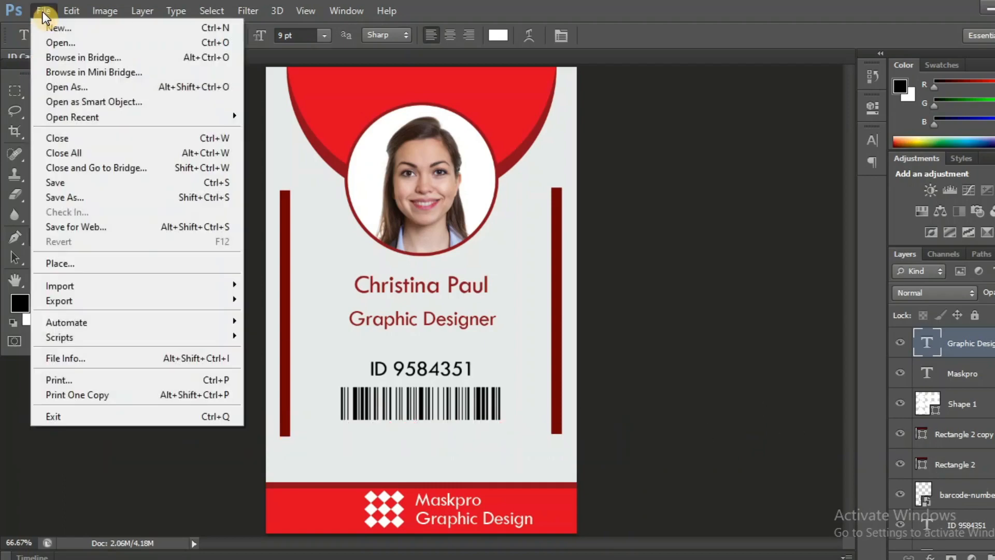
click(84, 176)
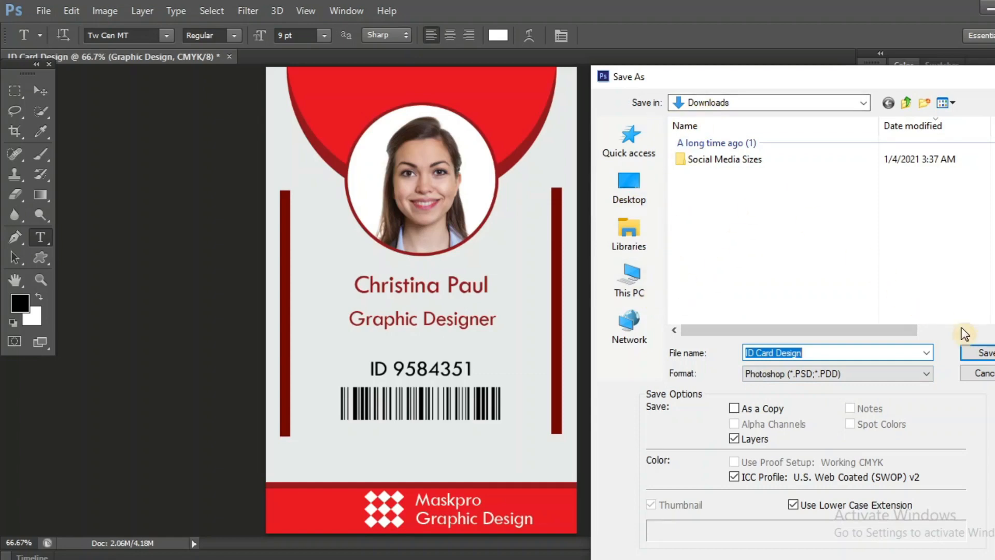
click(985, 355)
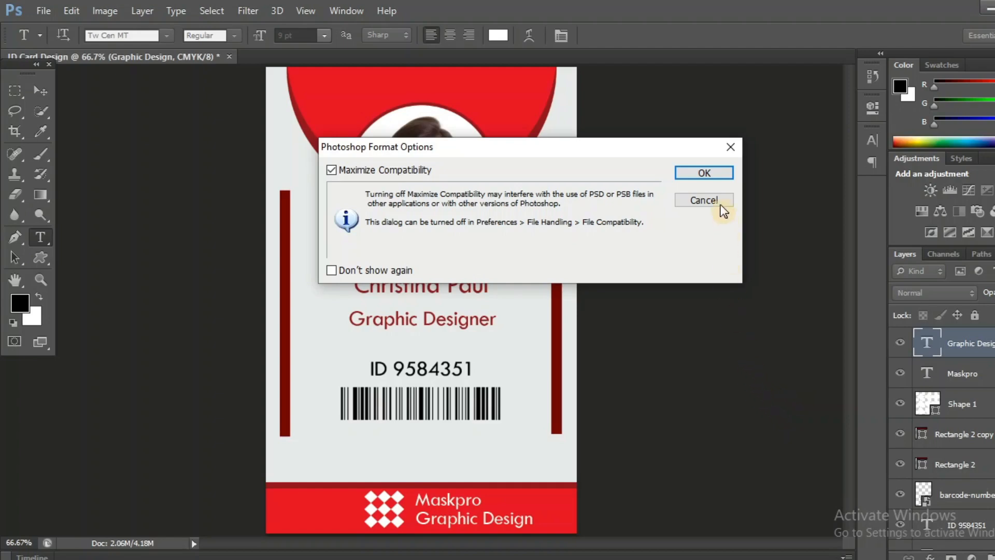
click(695, 173)
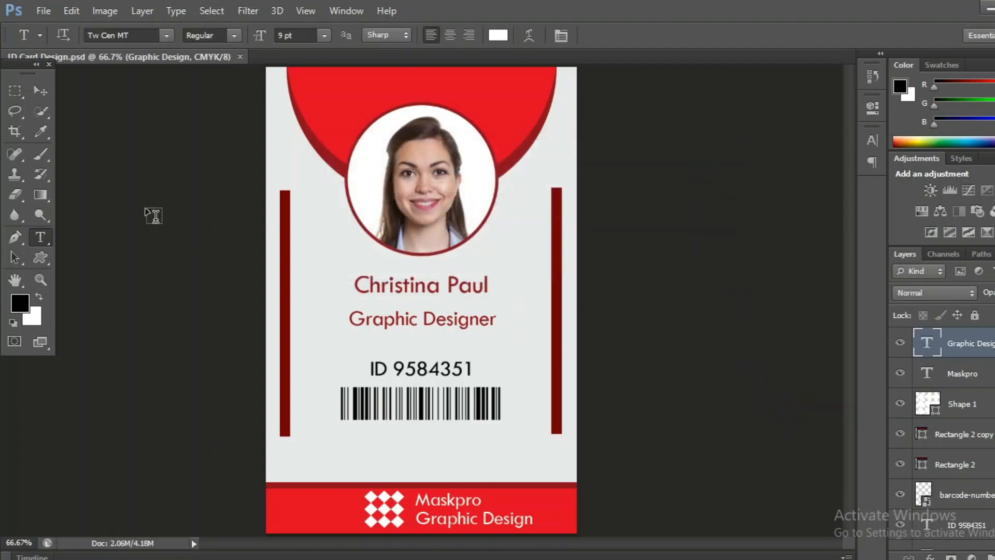
- Save a JPEG copy named ID Card Design.jpg at High quality (8)
click(44, 11)
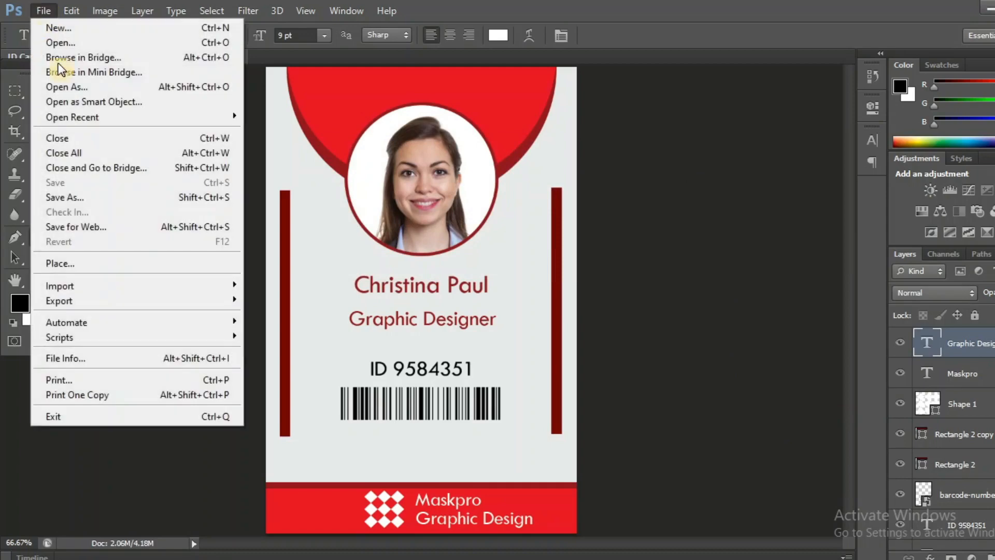
click(86, 198)
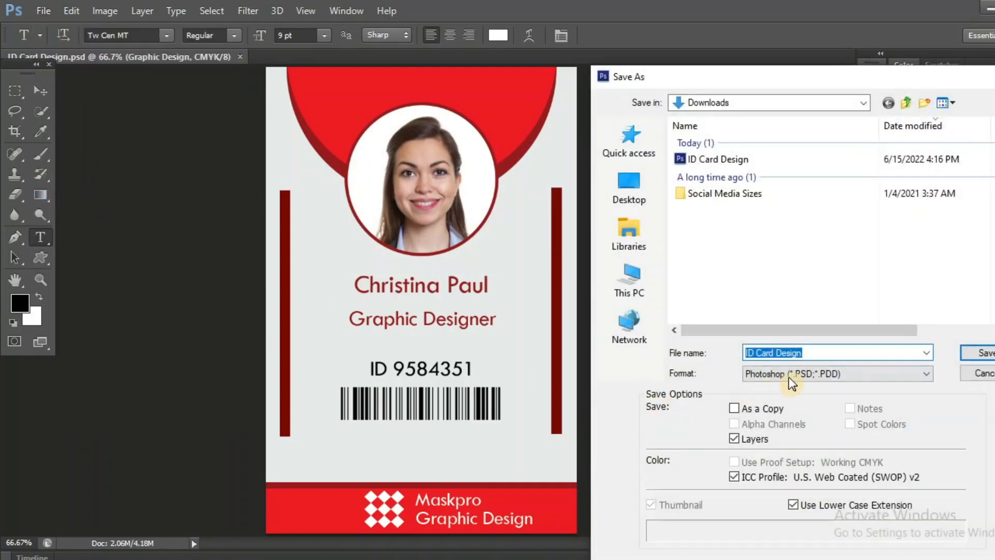
click(799, 371)
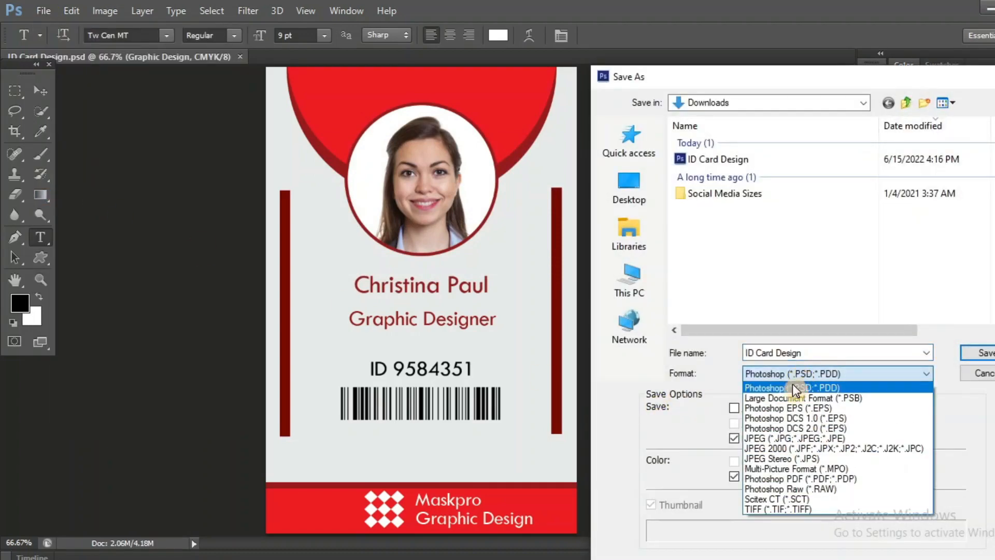
click(776, 438)
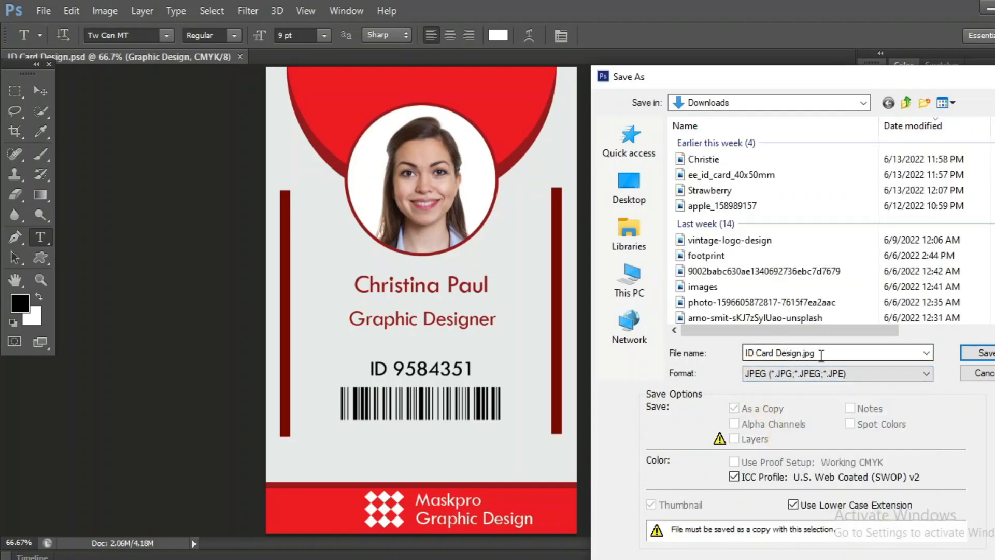
click(977, 356)
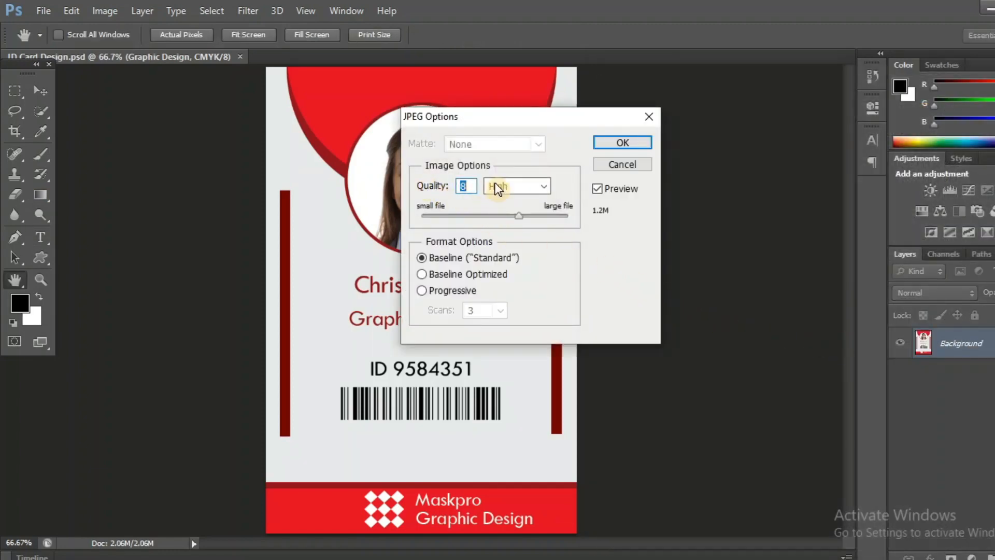
click(534, 189)
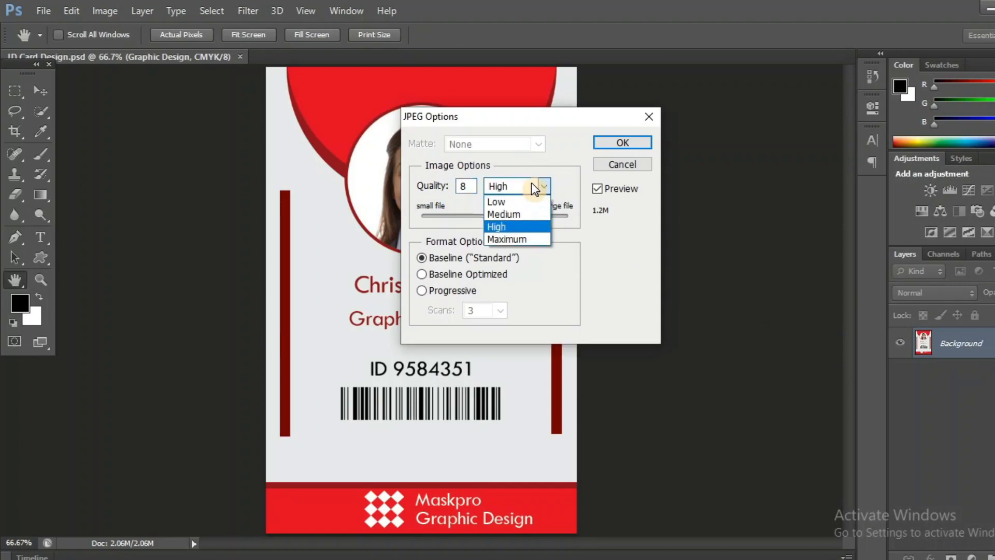
click(513, 228)
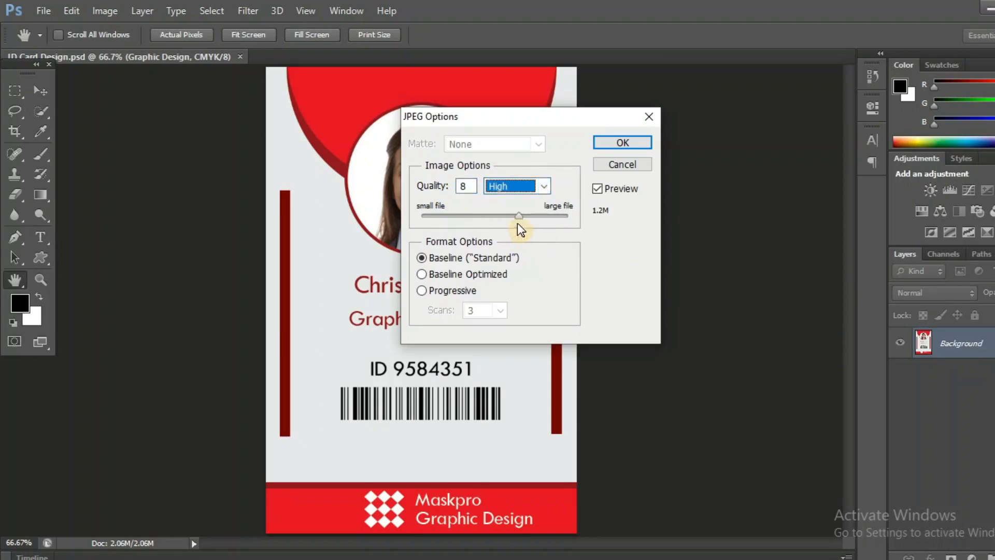
click(618, 144)
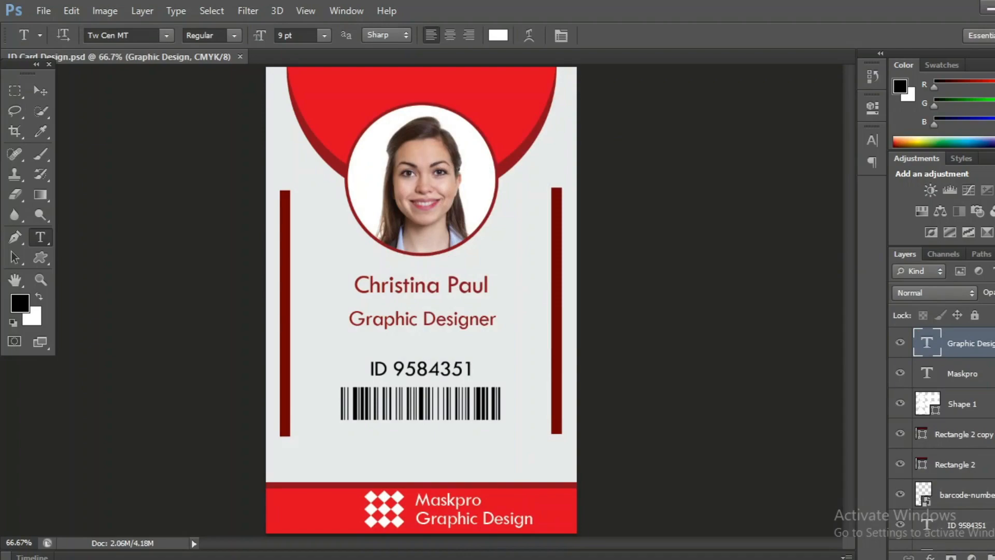
- Open ID Card Design.jpg from the Downloads folder in Windows Photo Viewer
click(466, 559)
click(413, 508)
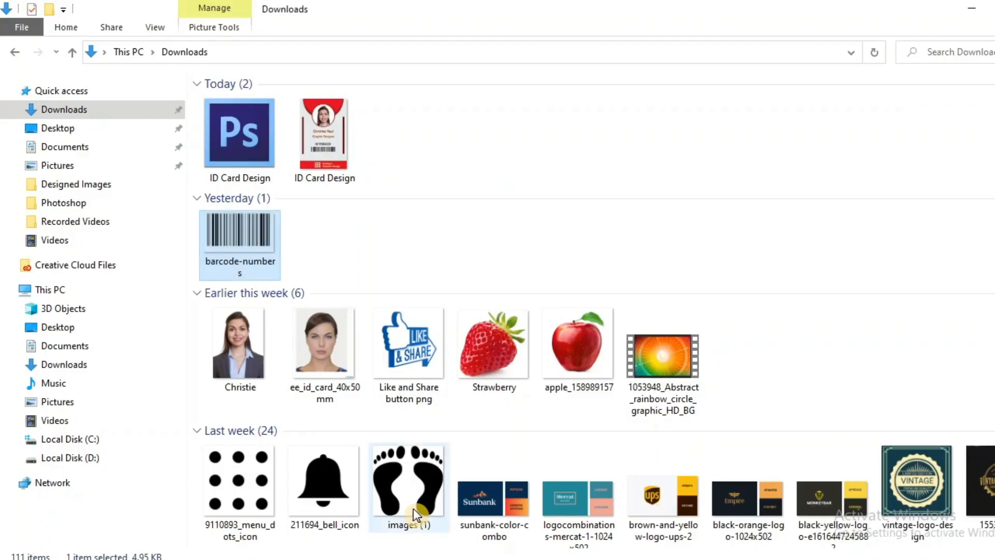
click(317, 124)
right_click(316, 123)
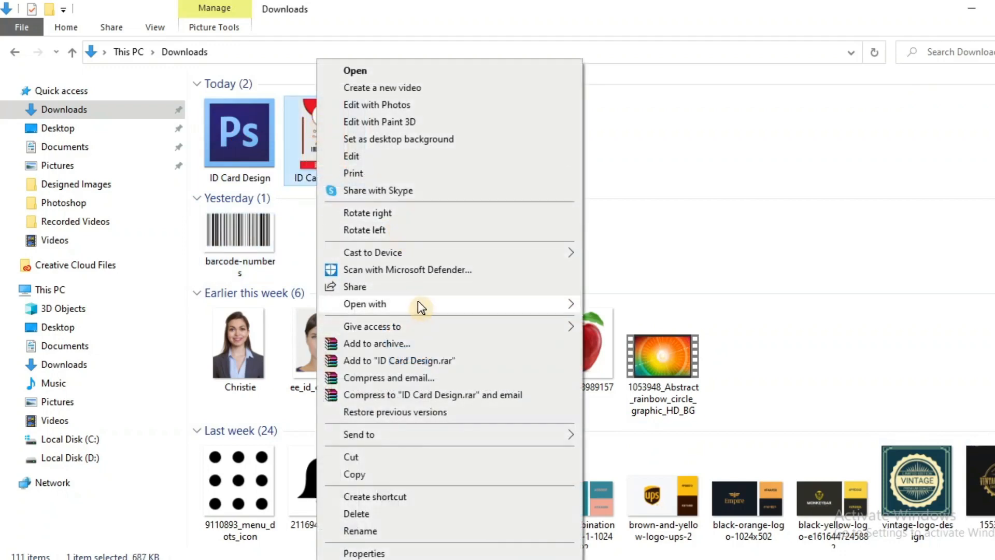
mouse_move(418, 303)
click(643, 390)
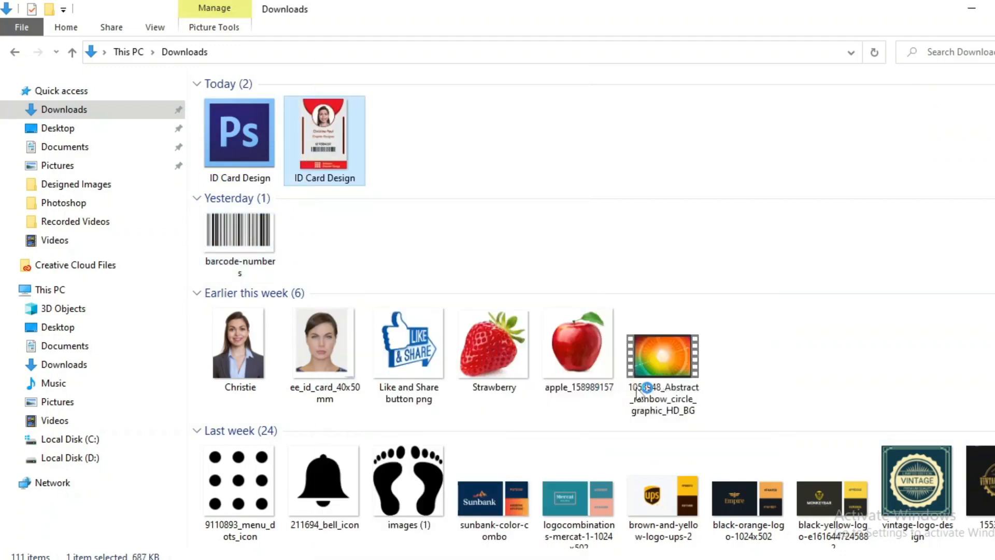